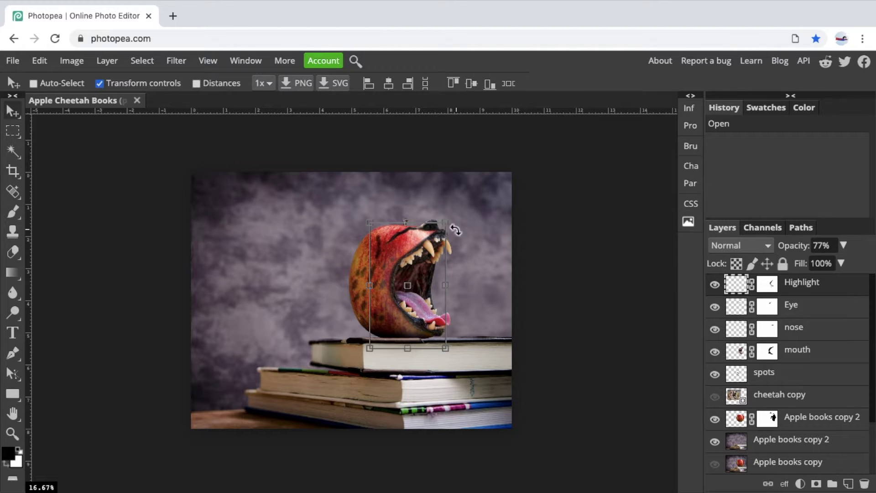
Step: Exit Free Transform on the apple by switching to the Rectangle Select tool
{"action": "left_click", "coordinate": [12, 131]}
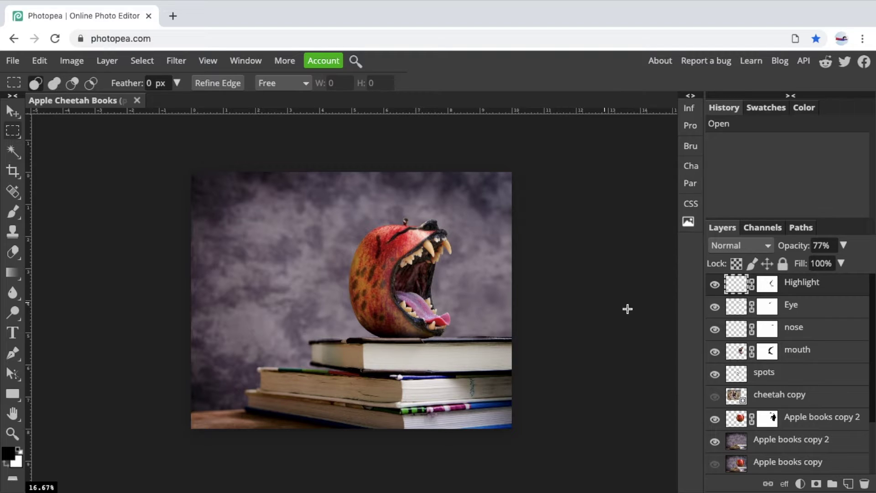
{"action": "scroll", "coordinate": [771, 380], "scroll_direction": "down", "scroll_amount": 3}
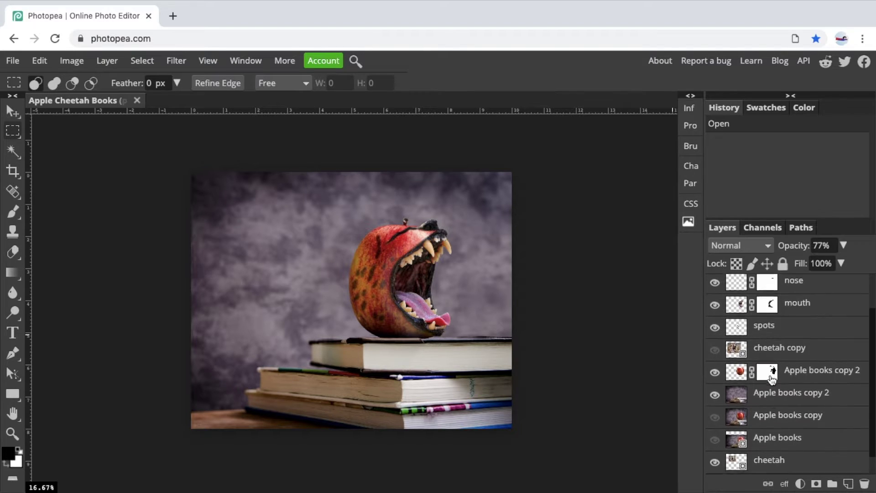
{"action": "scroll", "coordinate": [772, 381], "scroll_direction": "up", "scroll_amount": 2}
{"action": "scroll", "coordinate": [771, 381], "scroll_direction": "up", "scroll_amount": 1}
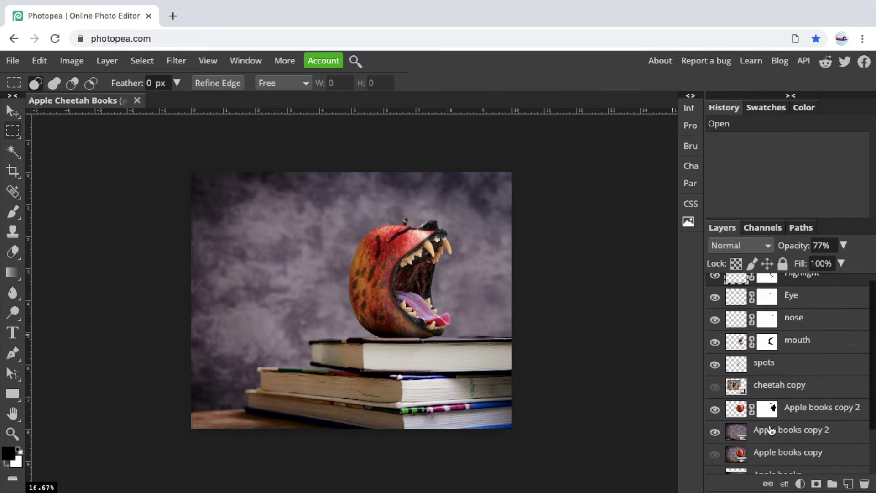
{"action": "scroll", "coordinate": [774, 345], "scroll_direction": "up", "scroll_amount": 1}
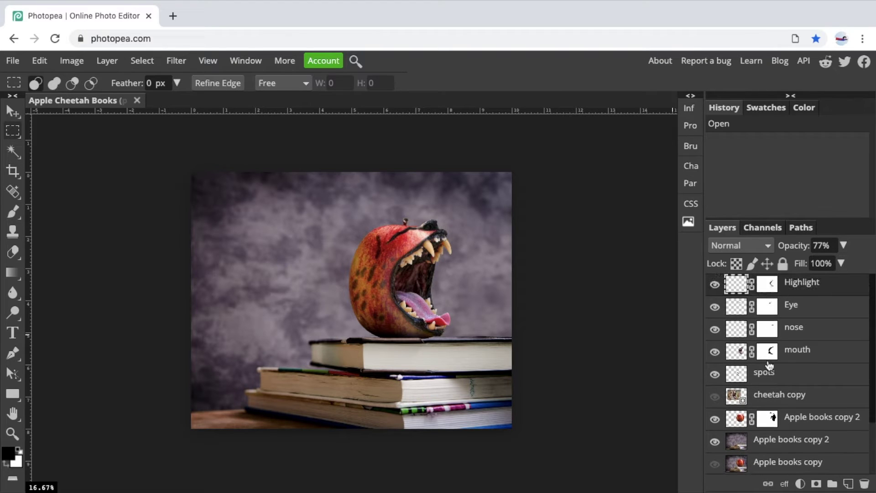
{"action": "scroll", "coordinate": [721, 448], "scroll_direction": "down", "scroll_amount": 1}
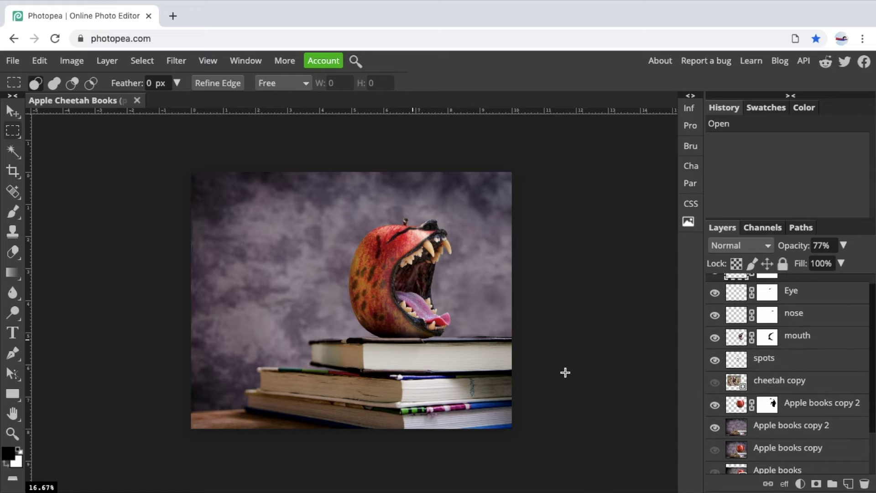
Step: Toggle Apple books copy 2, cheetah and Background visibility to check the layers beneath
{"action": "left_click", "coordinate": [715, 427]}
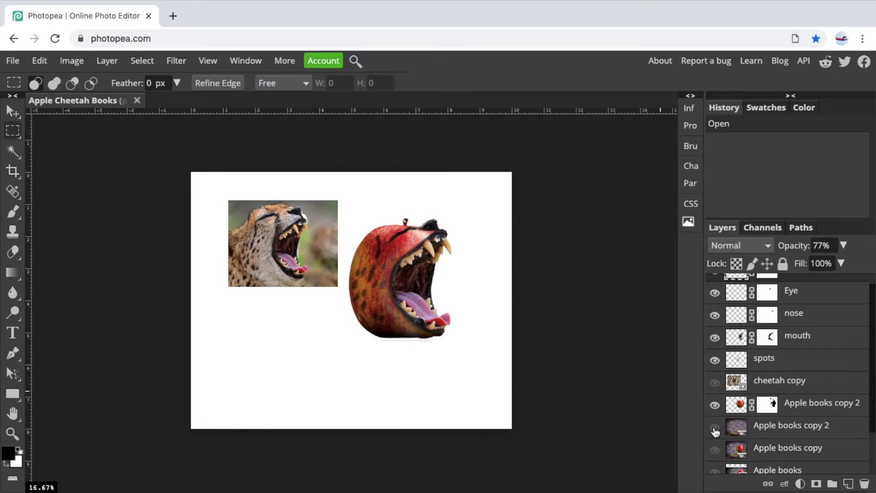
{"action": "left_click", "coordinate": [715, 427]}
{"action": "scroll", "coordinate": [716, 431], "scroll_direction": "down", "scroll_amount": 1}
{"action": "scroll", "coordinate": [715, 432], "scroll_direction": "down", "scroll_amount": 1}
{"action": "left_click", "coordinate": [714, 440]}
{"action": "left_click", "coordinate": [714, 462]}
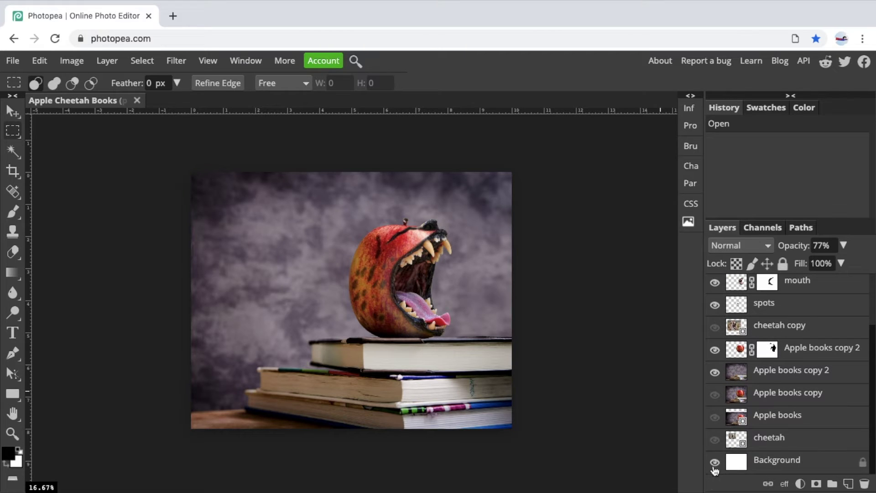
{"action": "scroll", "coordinate": [734, 319], "scroll_direction": "up", "scroll_amount": 3}
Step: Hide cheetah copy and both Apple books copy 2 layers, leaving Apple books copy showing
{"action": "left_click_drag", "start_coordinate": [714, 284], "coordinate": [714, 395]}
{"action": "left_click", "coordinate": [715, 401]}
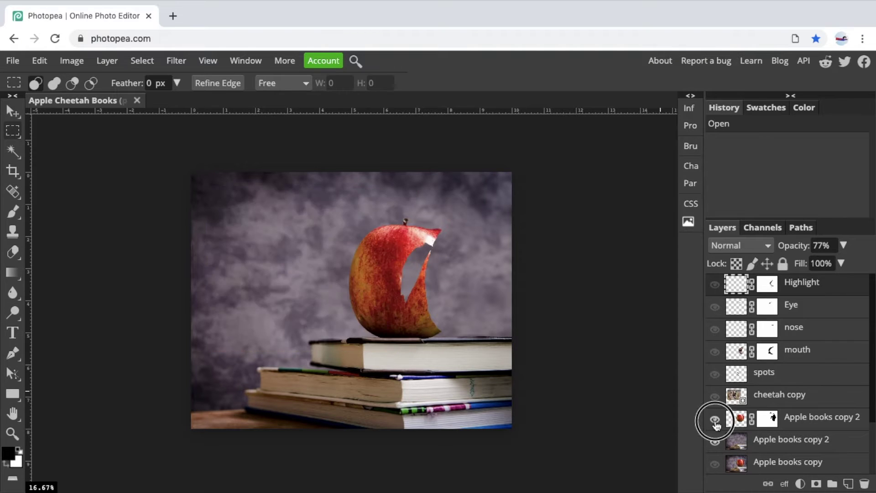
{"action": "left_click", "coordinate": [715, 418]}
{"action": "left_click", "coordinate": [715, 440]}
{"action": "scroll", "coordinate": [772, 438], "scroll_direction": "down", "scroll_amount": 3}
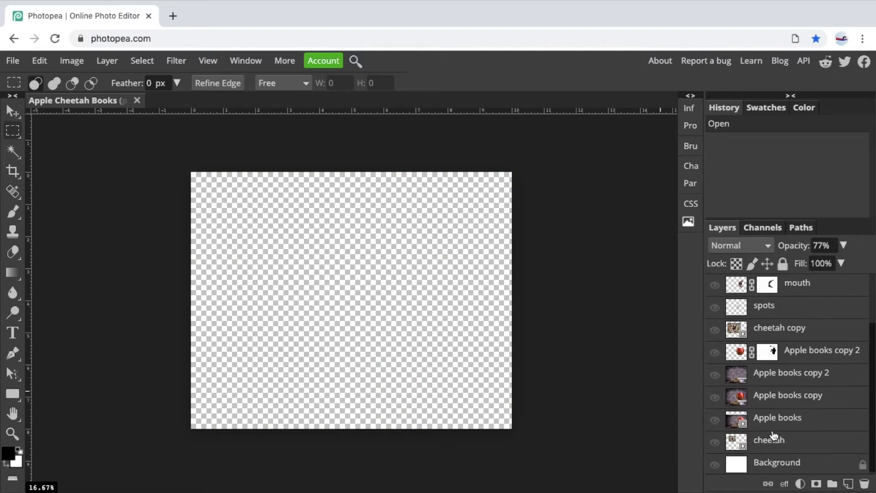
{"action": "left_click", "coordinate": [715, 397]}
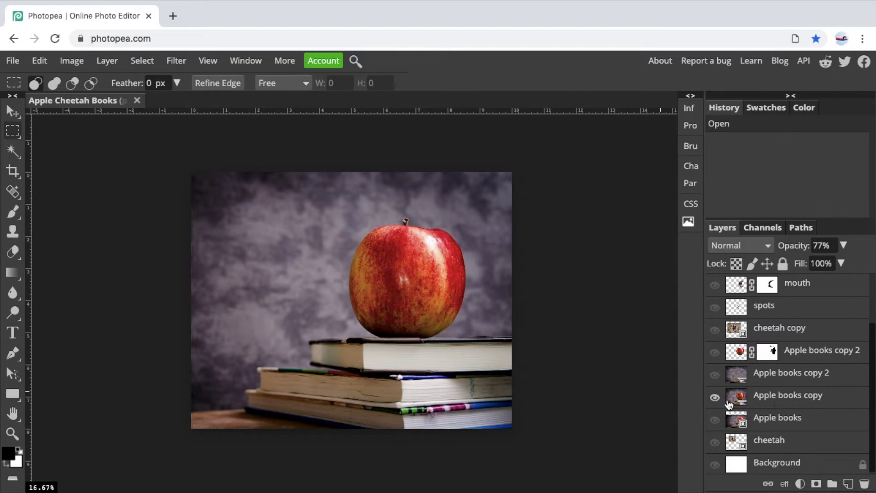
{"action": "scroll", "coordinate": [730, 404], "scroll_direction": "up", "scroll_amount": 2}
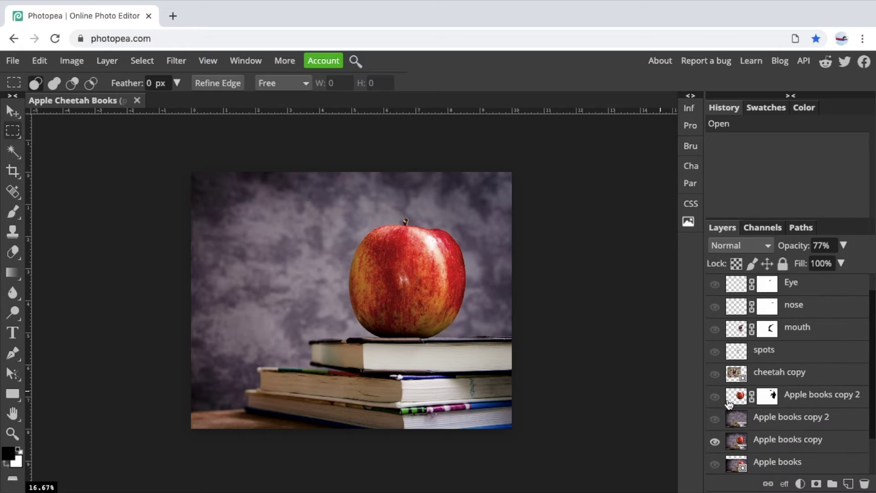
{"action": "scroll", "coordinate": [775, 420], "scroll_direction": "down", "scroll_amount": 2}
Step: Delete the unused Apple books layer by dragging it to the trash
{"action": "left_click", "coordinate": [784, 424]}
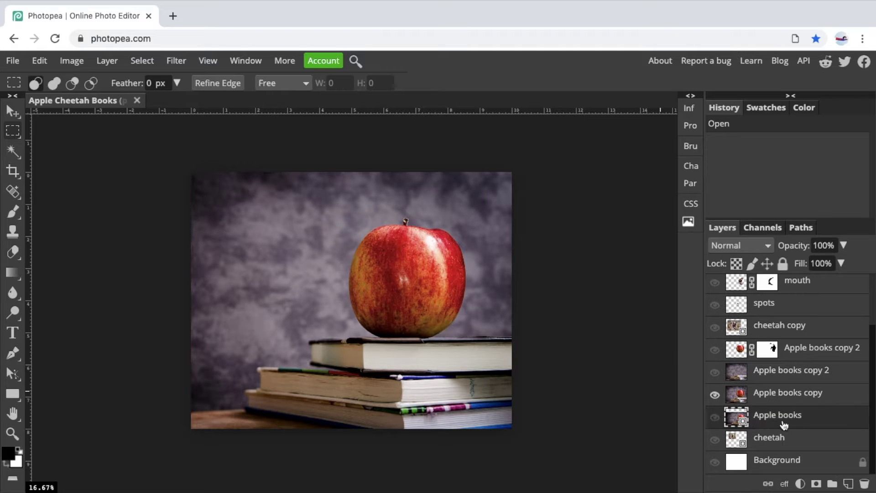
{"action": "left_click_drag", "start_coordinate": [783, 423], "coordinate": [864, 483]}
{"action": "left_click", "coordinate": [714, 417]}
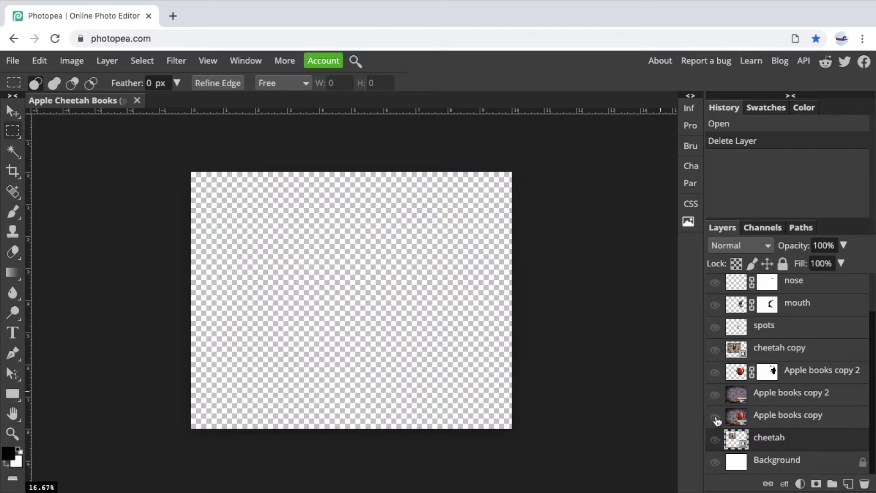
{"action": "left_click", "coordinate": [716, 418]}
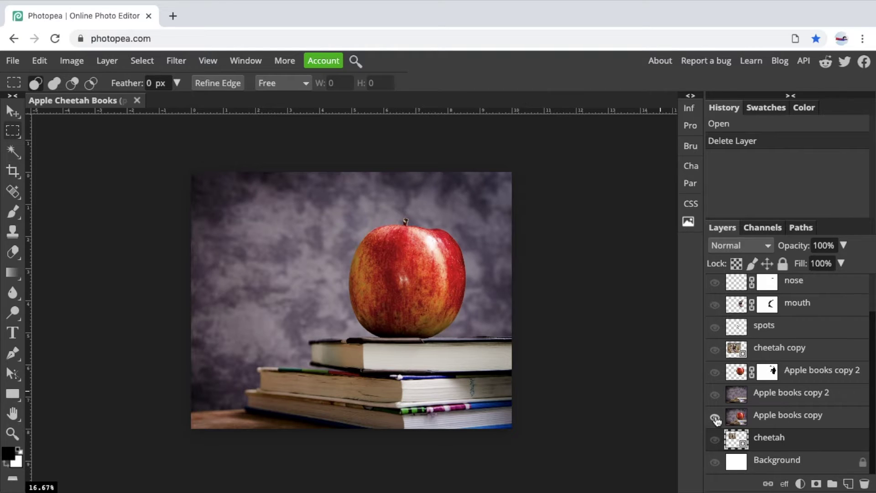
{"action": "scroll", "coordinate": [716, 418], "scroll_direction": "up", "scroll_amount": 1}
Step: Turn the books, masked apple, mouth, nose and Eye layers back on
{"action": "left_click", "coordinate": [715, 410]}
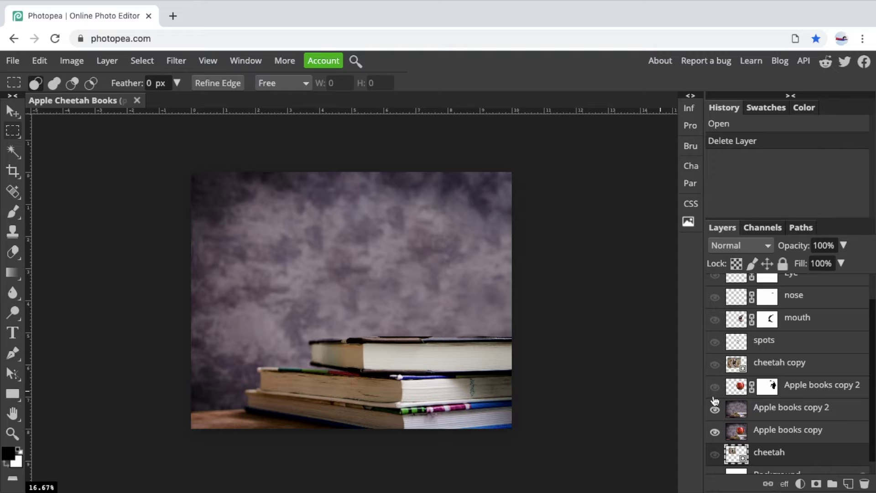
{"action": "left_click", "coordinate": [715, 390]}
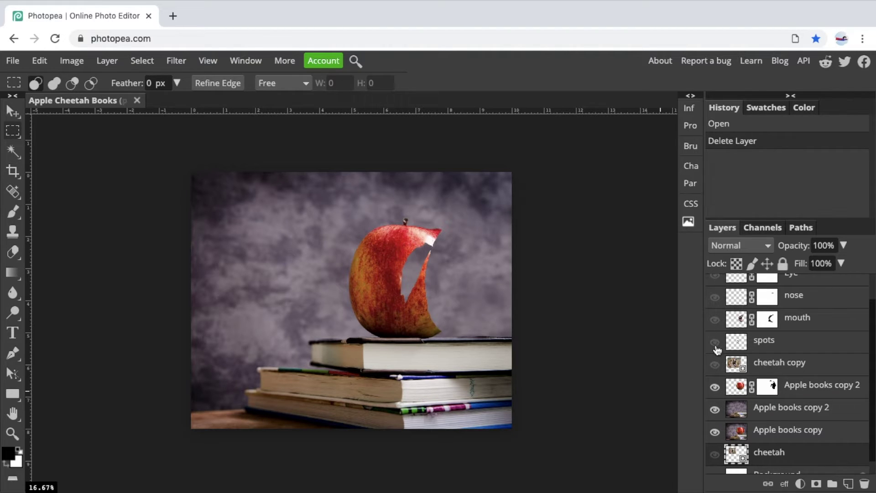
{"action": "left_click", "coordinate": [714, 320]}
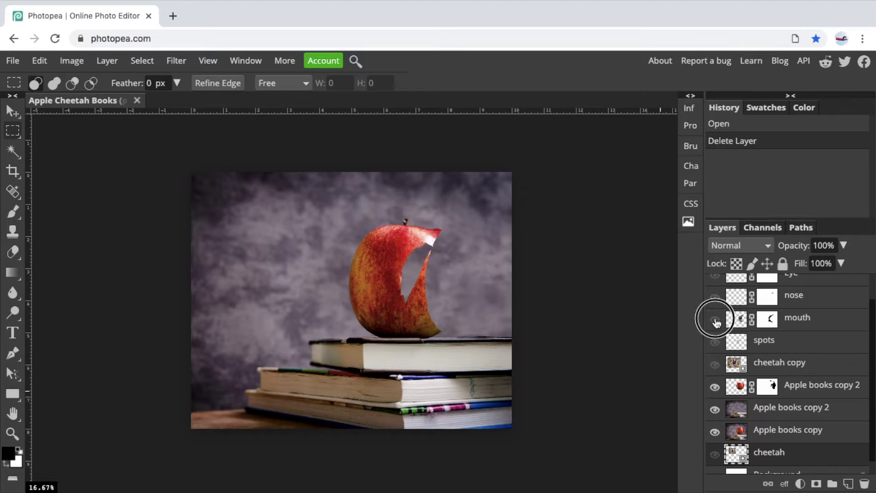
{"action": "left_click", "coordinate": [715, 297]}
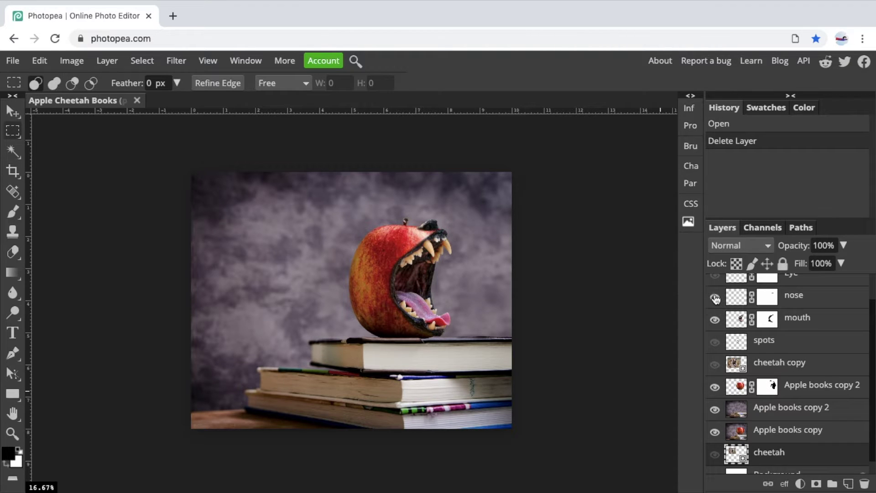
{"action": "scroll", "coordinate": [714, 299], "scroll_direction": "up", "scroll_amount": 1}
{"action": "left_click", "coordinate": [714, 299]}
{"action": "scroll", "coordinate": [714, 301], "scroll_direction": "up", "scroll_amount": 1}
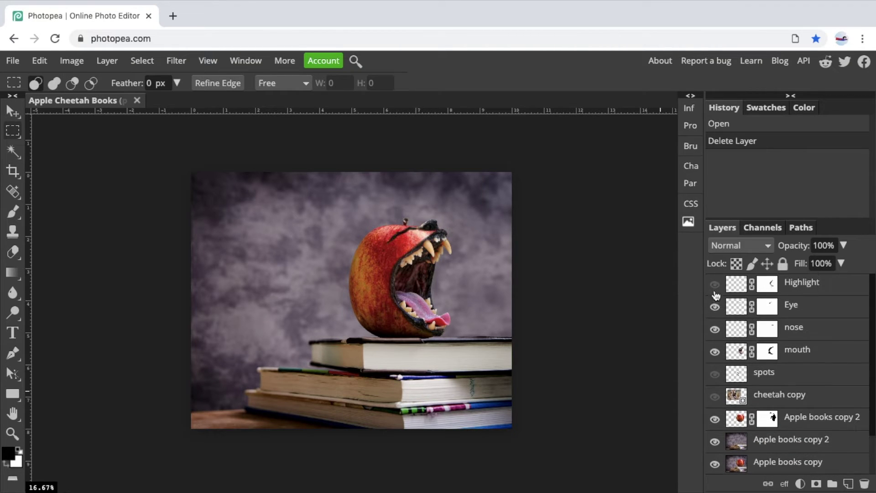
Step: Show the spots and highlight layers, and move cheetah copy below the cheetah layer
{"action": "left_click", "coordinate": [714, 375]}
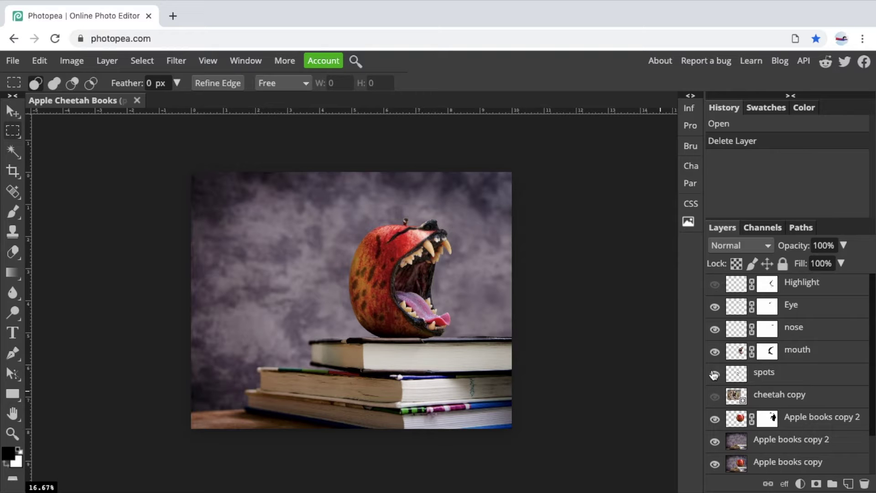
{"action": "left_click", "coordinate": [715, 285]}
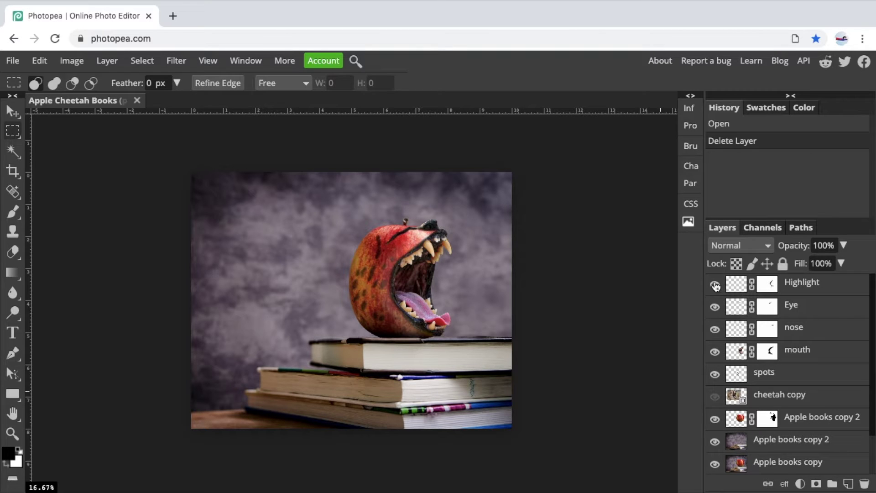
{"action": "scroll", "coordinate": [748, 404], "scroll_direction": "down", "scroll_amount": 2}
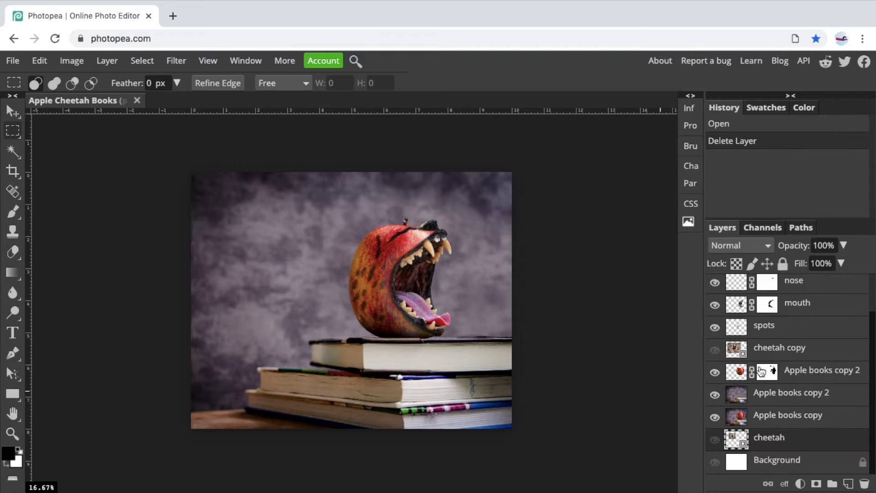
{"action": "left_click_drag", "start_coordinate": [778, 348], "coordinate": [769, 447]}
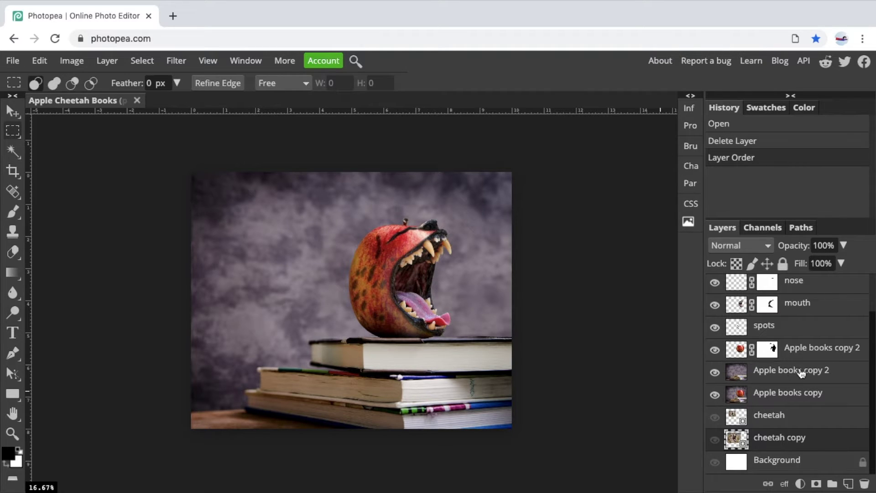
{"action": "scroll", "coordinate": [775, 411], "scroll_direction": "up", "scroll_amount": 2}
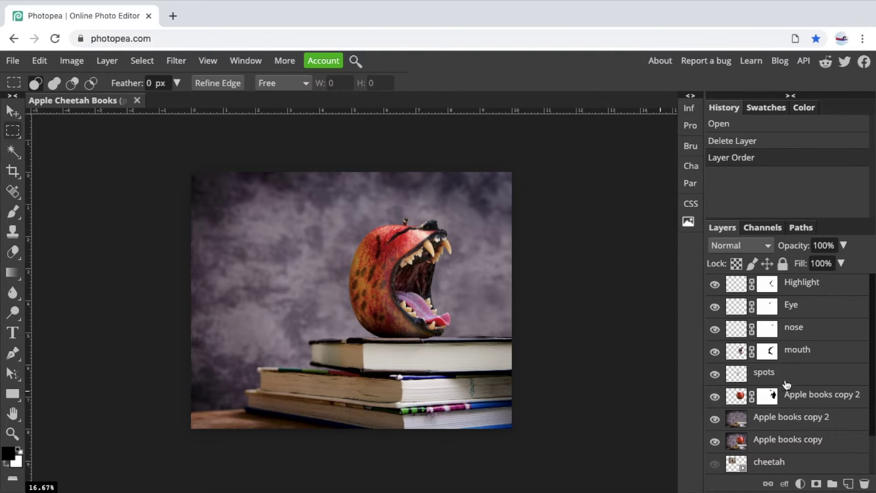
Step: Shift-select the layer range from Apple books copy 2 up to Highlight
{"action": "left_click", "coordinate": [774, 418]}
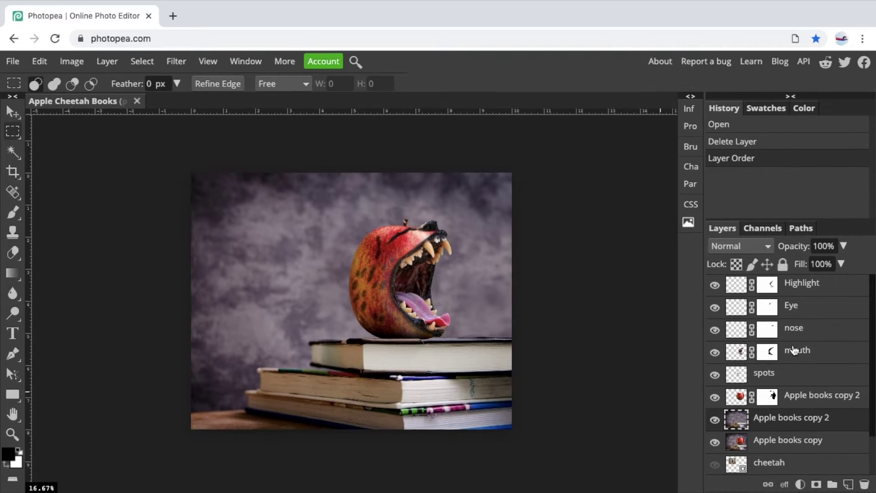
{"action": "key", "text": "shift"}
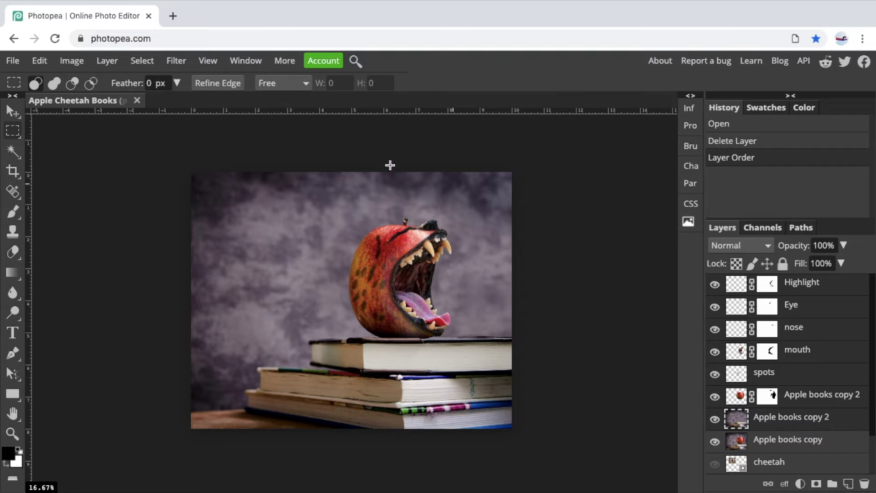
{"action": "left_click", "coordinate": [108, 61]}
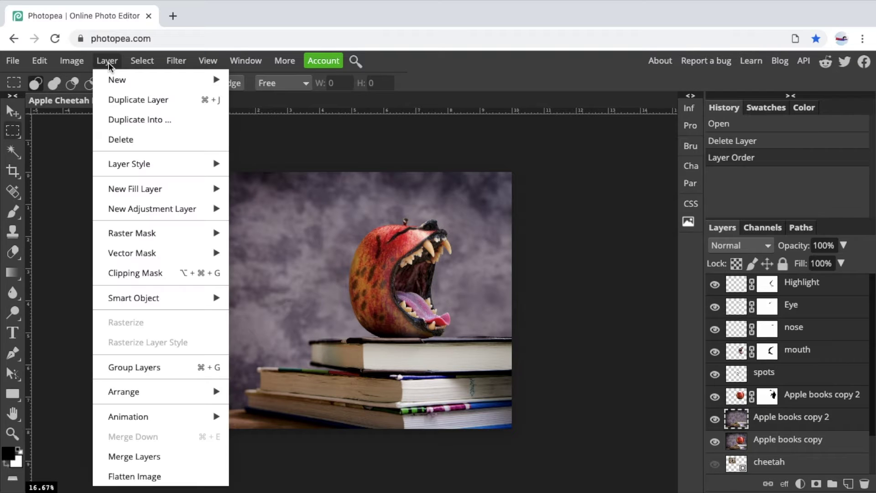
Step: Duplicate the selected layers, then merge the copies into a single Highlight copy layer
{"action": "left_click", "coordinate": [144, 99]}
{"action": "scroll", "coordinate": [793, 389], "scroll_direction": "down", "scroll_amount": 2}
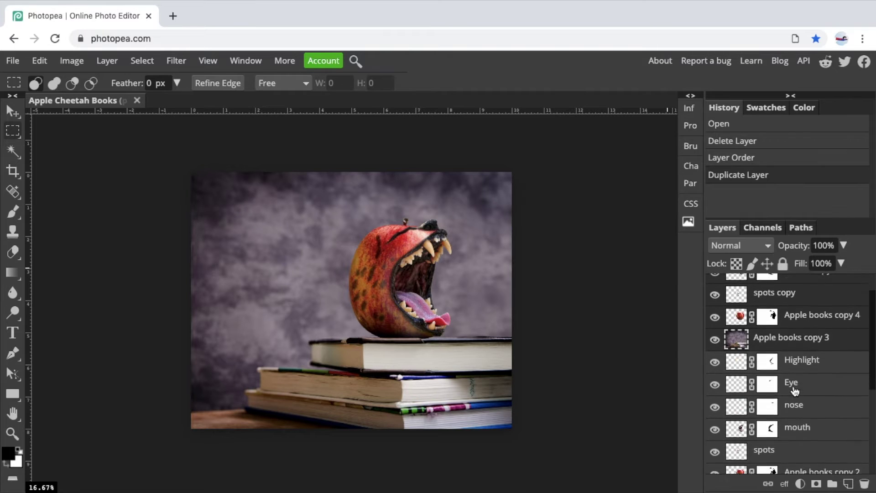
{"action": "scroll", "coordinate": [794, 387], "scroll_direction": "up", "scroll_amount": 2}
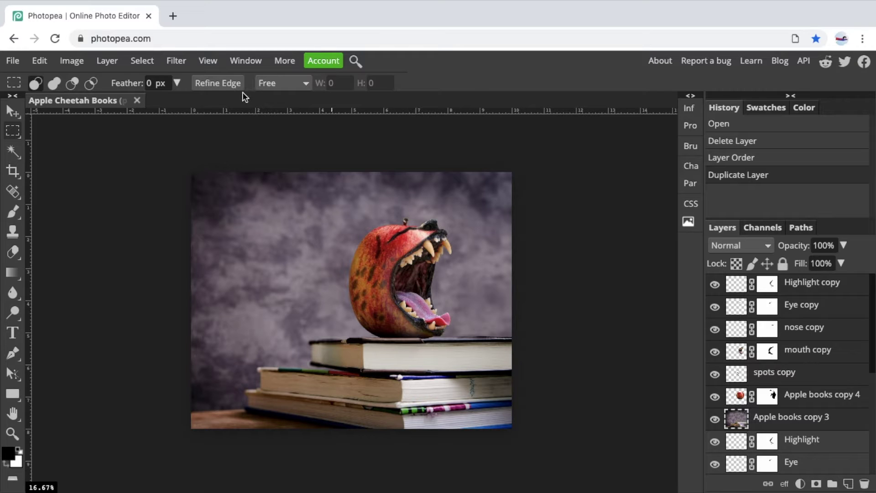
{"action": "left_click", "coordinate": [108, 61]}
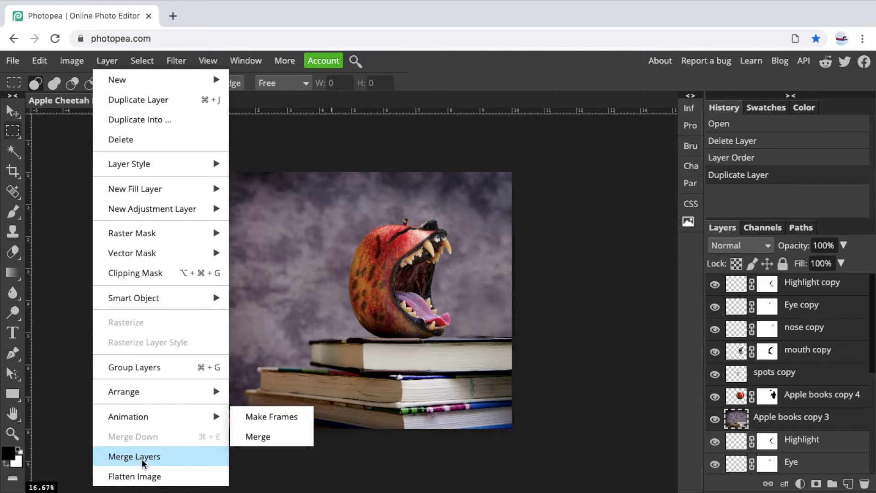
{"action": "left_click", "coordinate": [146, 462]}
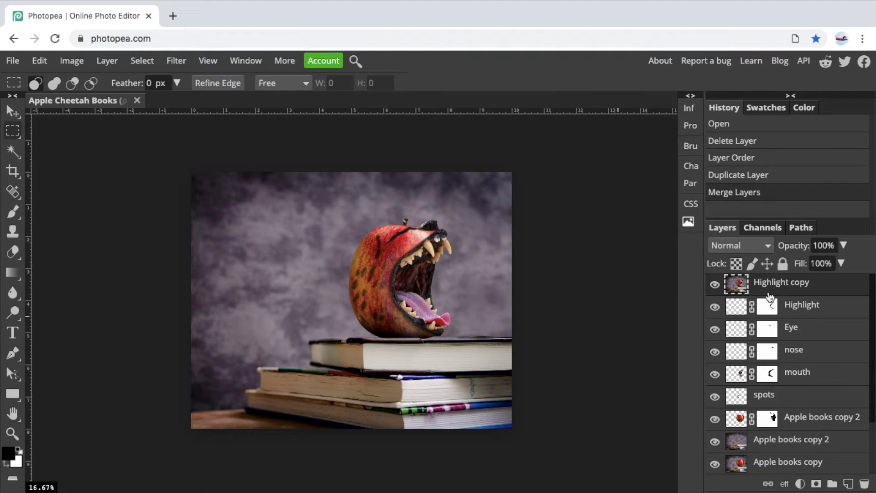
Step: Hide the Highlight and lower layers, and toggle Highlight copy off to compare
{"action": "scroll", "coordinate": [729, 315], "scroll_direction": "down", "scroll_amount": 1}
{"action": "left_click", "coordinate": [716, 298]}
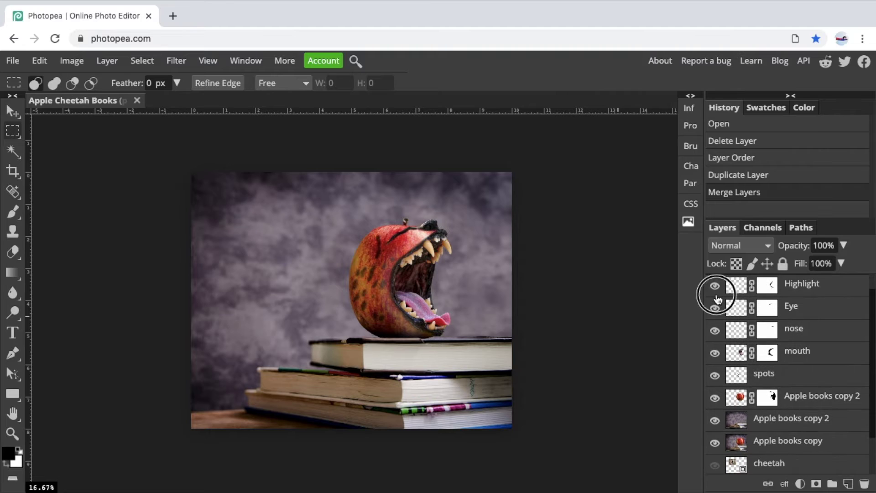
{"action": "left_click_drag", "start_coordinate": [717, 299], "coordinate": [714, 441]}
{"action": "scroll", "coordinate": [715, 443], "scroll_direction": "up", "scroll_amount": 1}
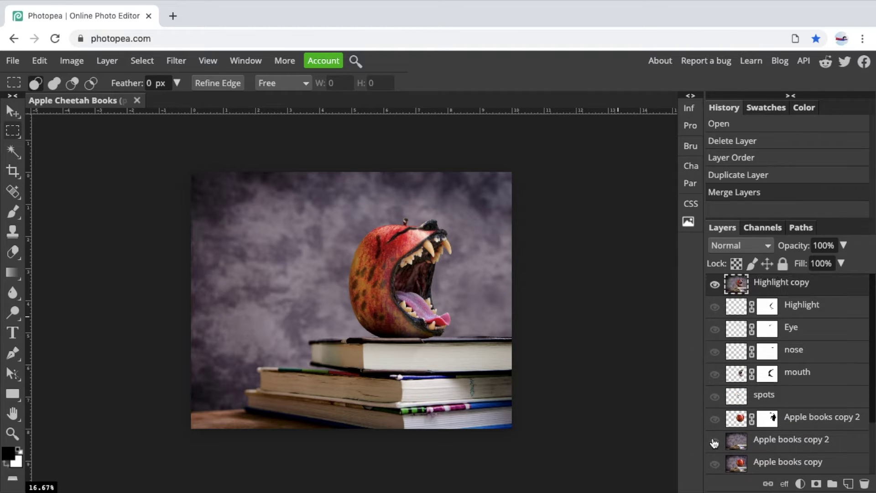
{"action": "left_click", "coordinate": [715, 284]}
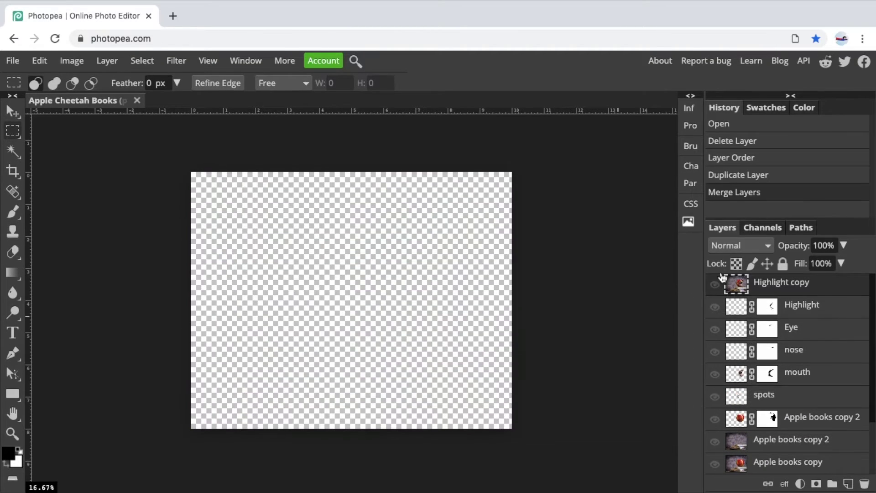
{"action": "left_click", "coordinate": [714, 285]}
{"action": "left_click", "coordinate": [714, 286]}
{"action": "left_click", "coordinate": [715, 287]}
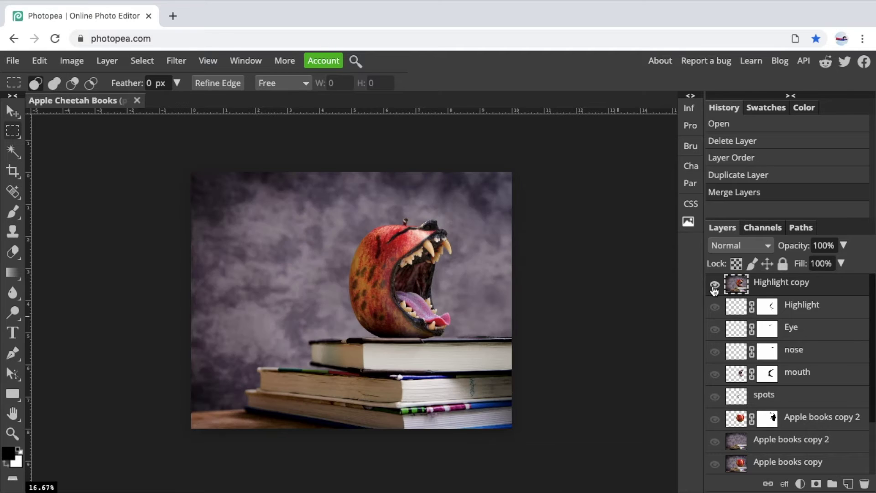
{"action": "left_click", "coordinate": [715, 286]}
{"action": "left_click", "coordinate": [715, 287]}
{"action": "left_click", "coordinate": [715, 287]}
Step: Show the Highlight layer alone after briefly checking the Eye, nose and mouth layers
{"action": "left_click", "coordinate": [715, 307]}
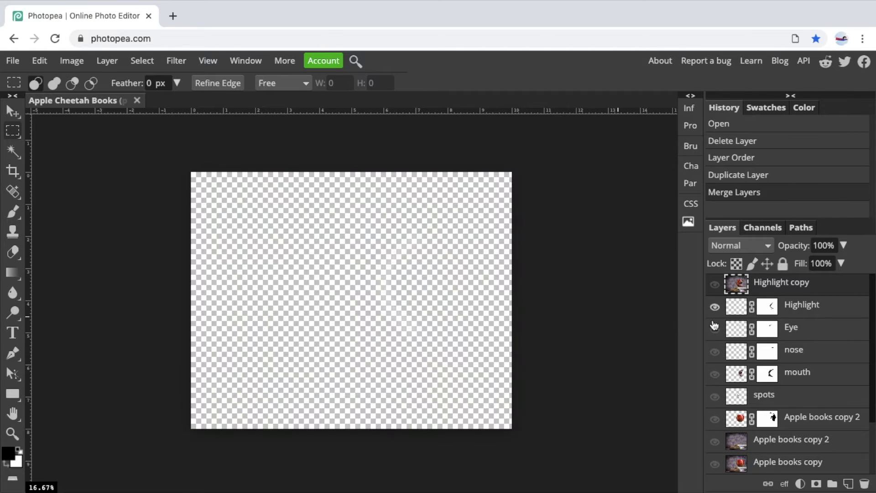
{"action": "left_click", "coordinate": [715, 329]}
{"action": "left_click", "coordinate": [715, 352]}
{"action": "left_click", "coordinate": [715, 374]}
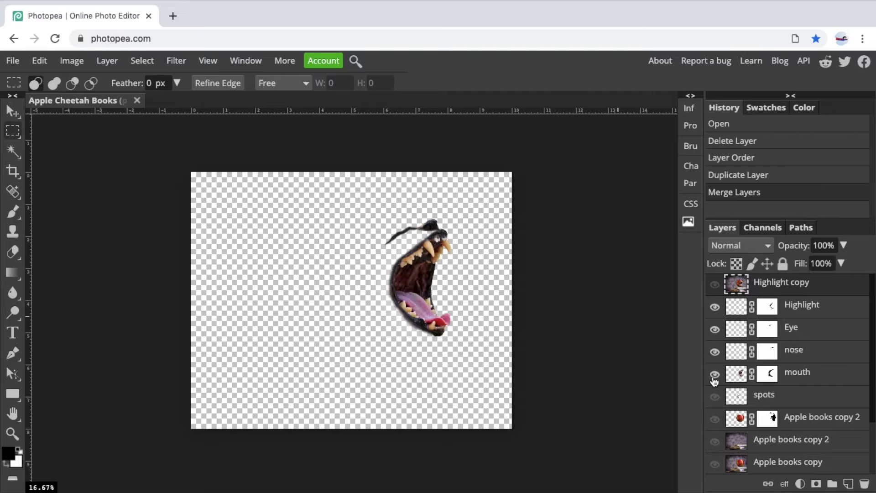
{"action": "left_click", "coordinate": [715, 352]}
{"action": "left_click", "coordinate": [714, 374]}
{"action": "left_click", "coordinate": [715, 329]}
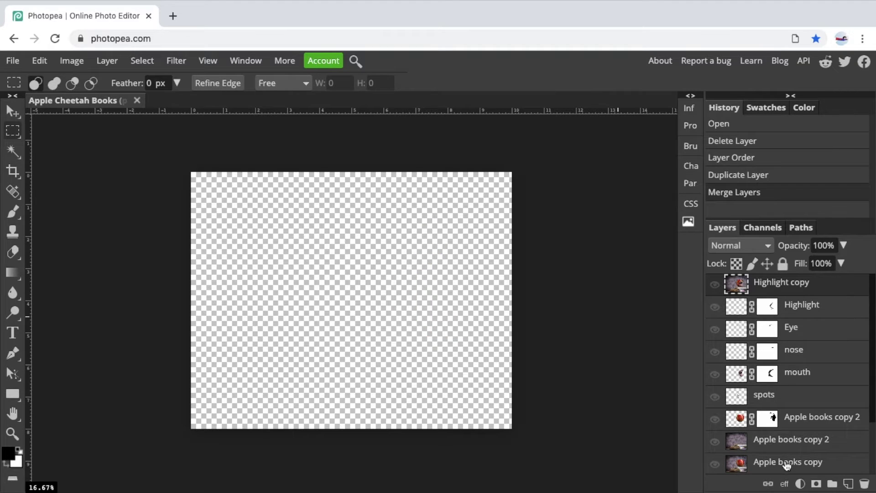
{"action": "scroll", "coordinate": [782, 425], "scroll_direction": "down", "scroll_amount": 2}
{"action": "scroll", "coordinate": [782, 425], "scroll_direction": "up", "scroll_amount": 2}
{"action": "scroll", "coordinate": [782, 424], "scroll_direction": "down", "scroll_amount": 1}
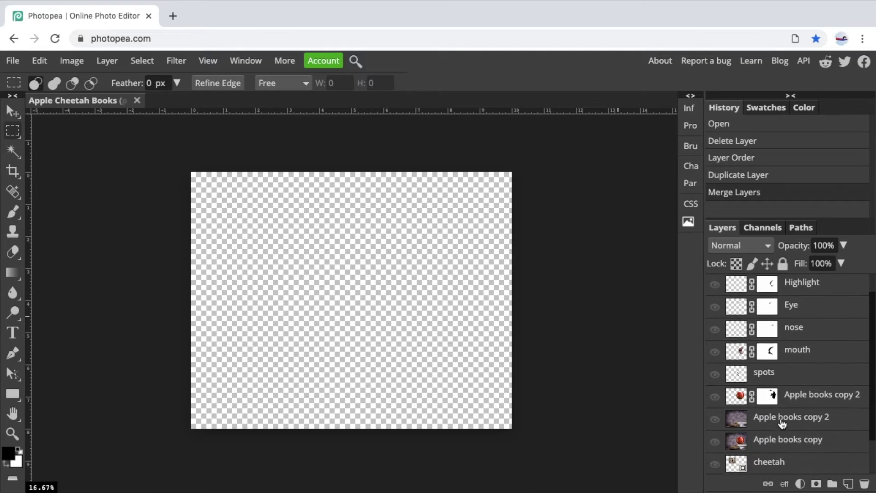
{"action": "scroll", "coordinate": [782, 423], "scroll_direction": "up", "scroll_amount": 1}
Step: Move Apple books copy up beneath Highlight copy, show both, and make Highlight copy active
{"action": "left_click", "coordinate": [771, 463]}
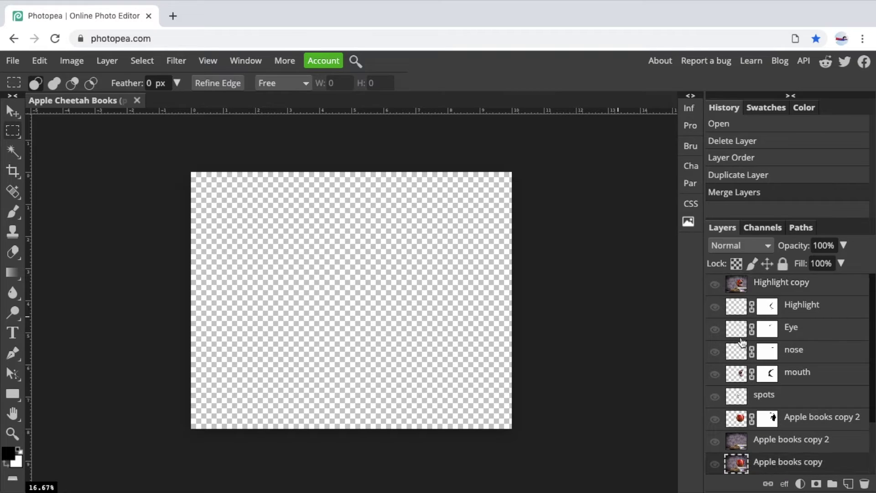
{"action": "left_click", "coordinate": [714, 464]}
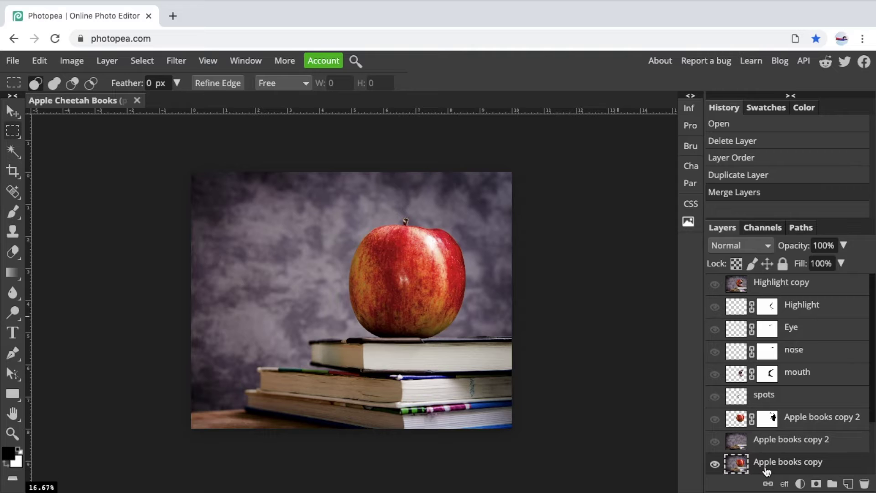
{"action": "left_click_drag", "start_coordinate": [765, 470], "coordinate": [776, 302]}
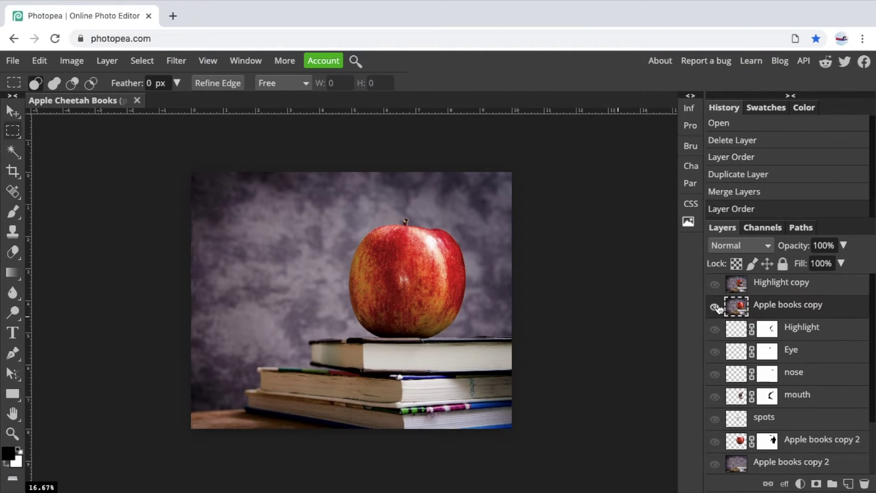
{"action": "left_click", "coordinate": [715, 309]}
{"action": "left_click", "coordinate": [714, 285]}
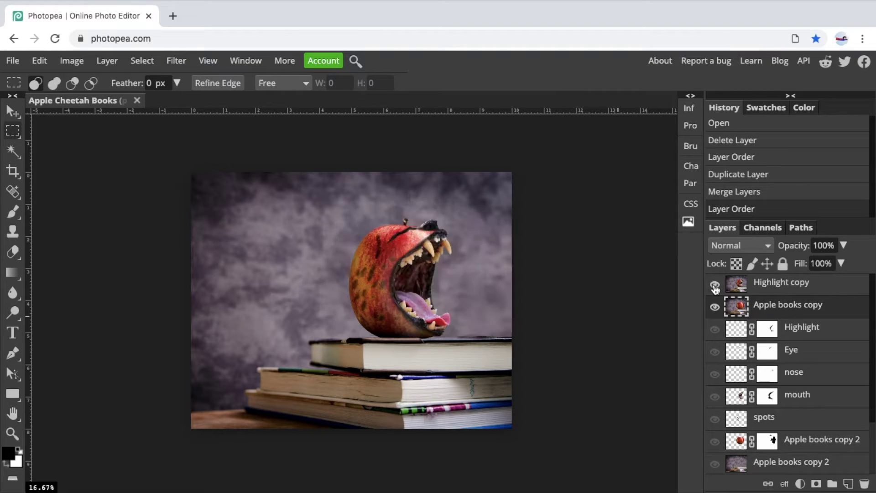
{"action": "left_click", "coordinate": [778, 286]}
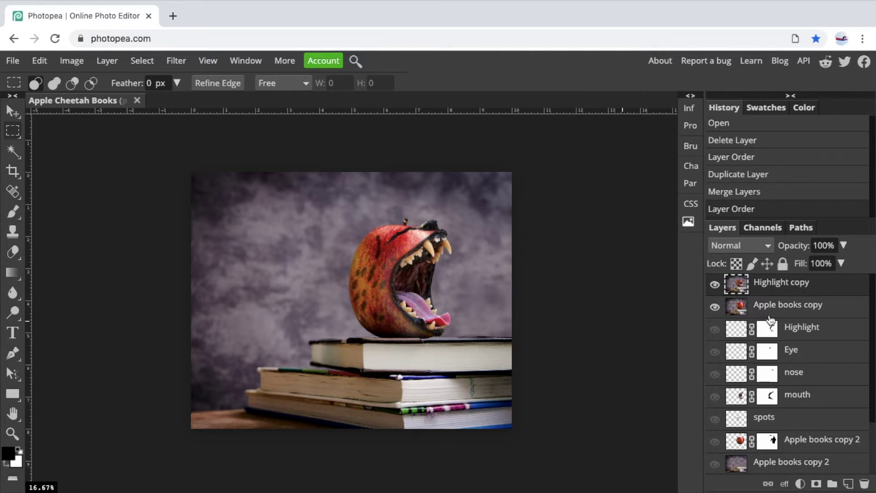
{"action": "scroll", "coordinate": [753, 347], "scroll_direction": "down", "scroll_amount": 3}
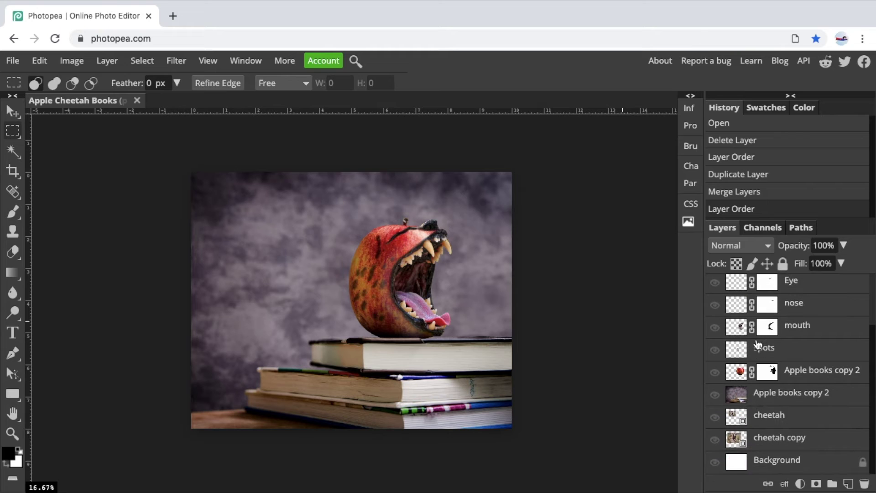
{"action": "scroll", "coordinate": [740, 351], "scroll_direction": "up", "scroll_amount": 3}
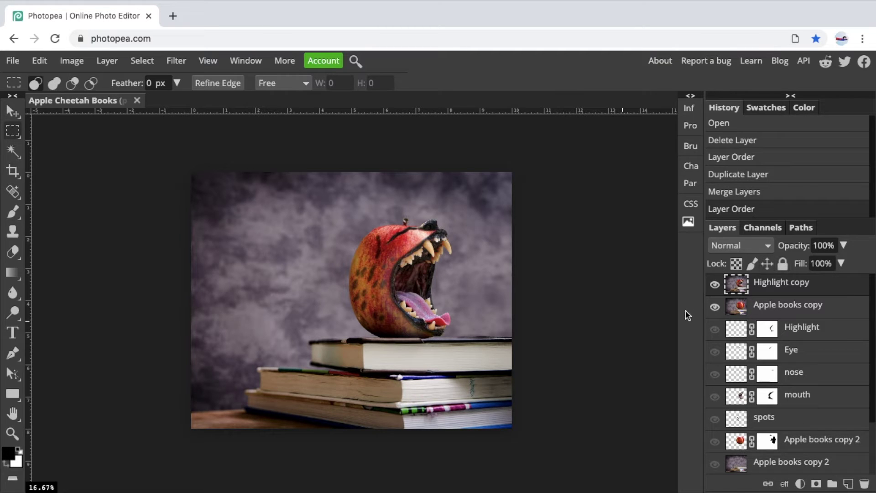
Step: Place Phone.jpg into the composite with File > Open & Place as a new Phone layer
{"action": "left_click", "coordinate": [16, 63]}
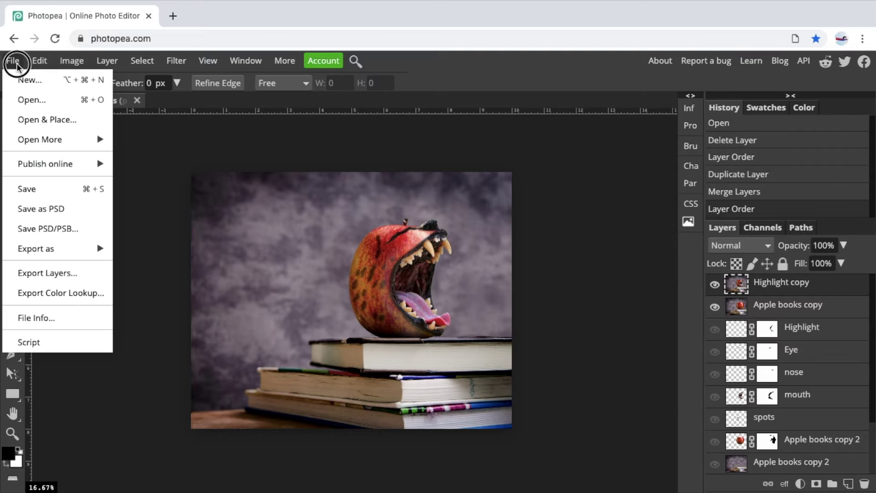
{"action": "left_click", "coordinate": [40, 120]}
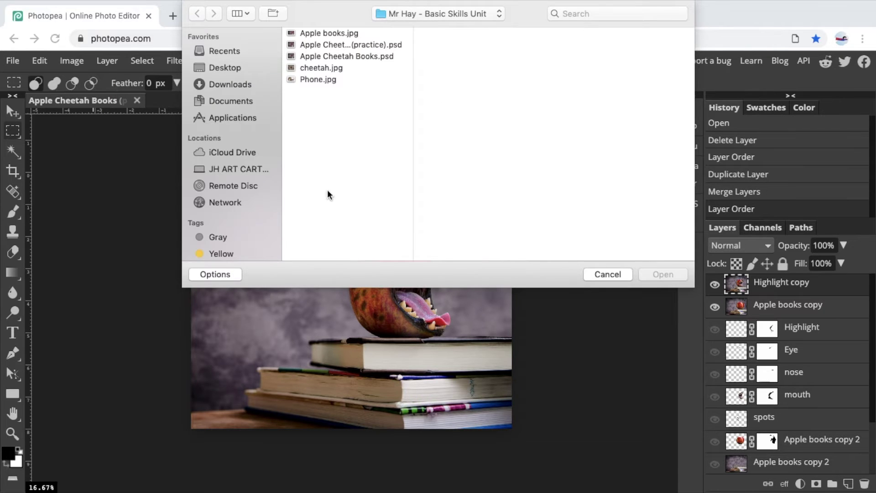
{"action": "left_click", "coordinate": [318, 81]}
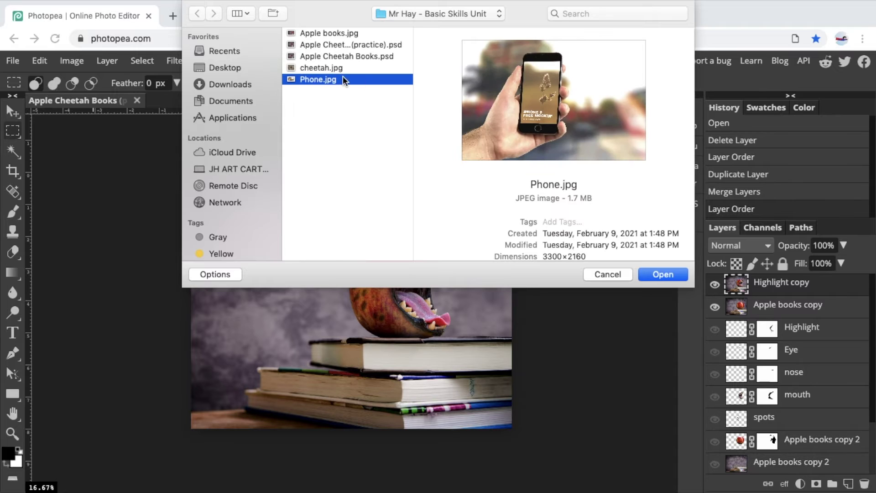
{"action": "left_click", "coordinate": [660, 274]}
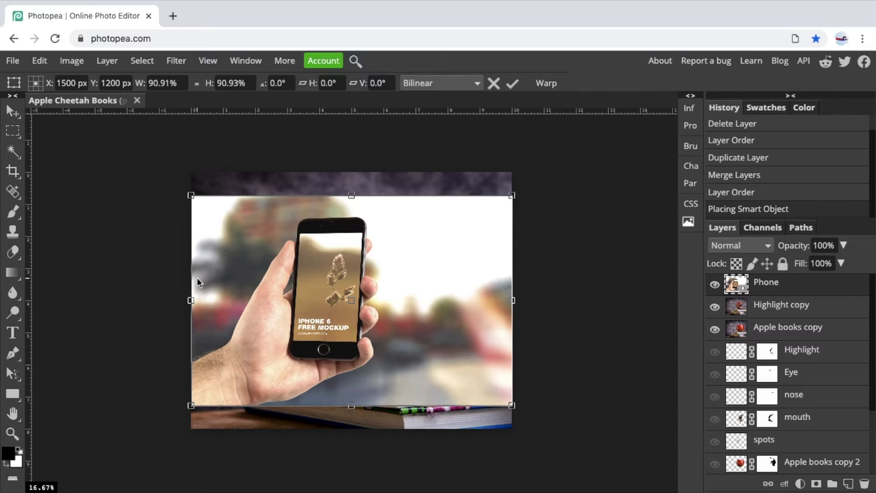
{"action": "left_click", "coordinate": [13, 151]}
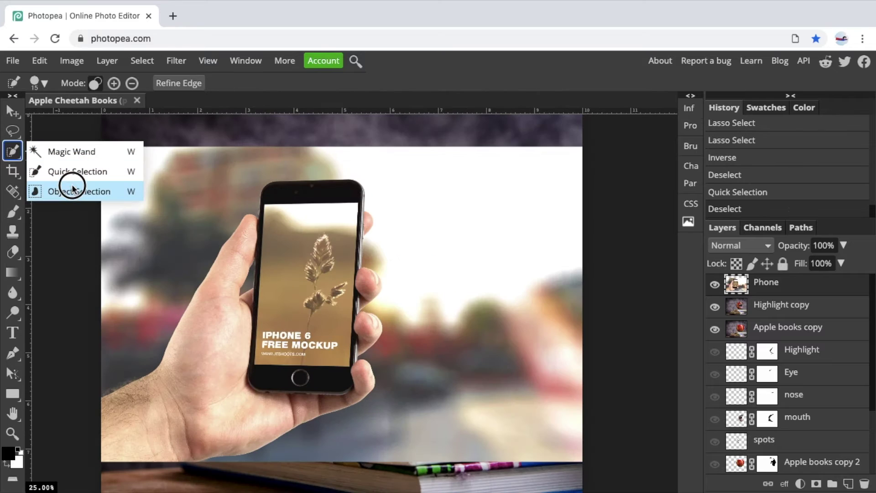
Step: Object-select the hand and phone, then add the wrist to the selection
{"action": "left_click", "coordinate": [72, 188]}
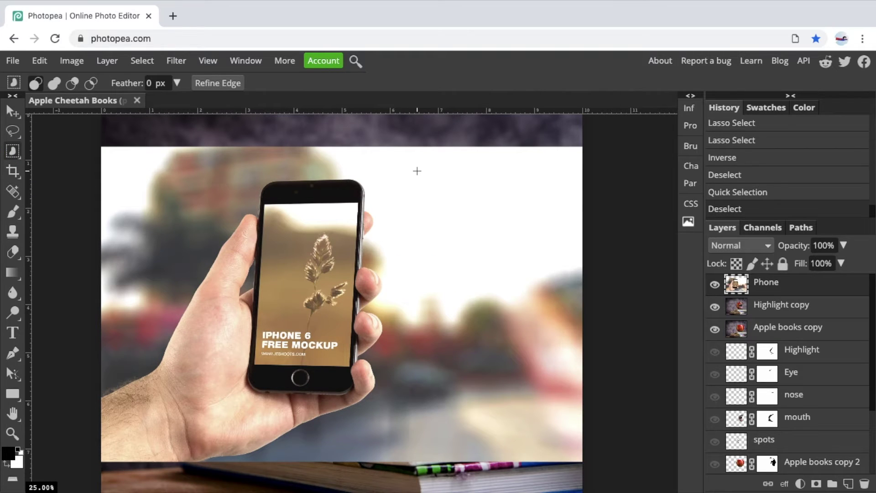
{"action": "left_click_drag", "start_coordinate": [417, 171], "coordinate": [125, 466]}
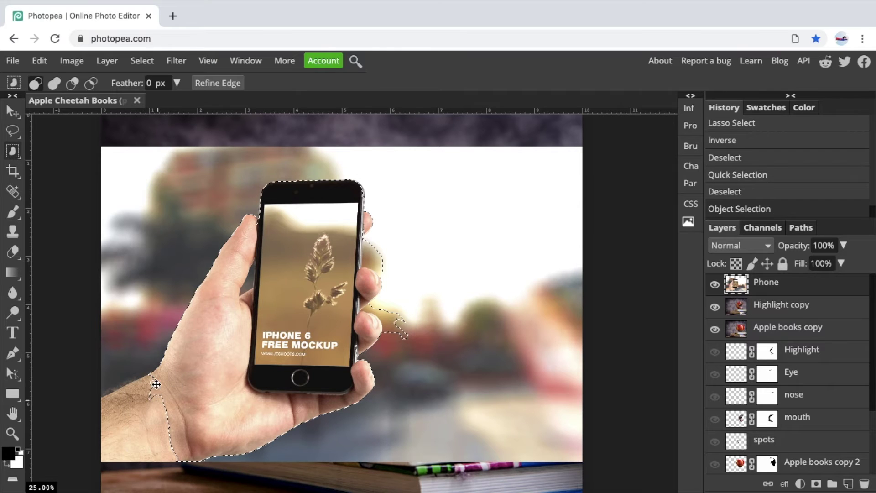
{"action": "left_click", "coordinate": [114, 374]}
{"action": "left_click_drag", "start_coordinate": [114, 373], "coordinate": [179, 469]}
{"action": "key", "text": "ctrl+z"}
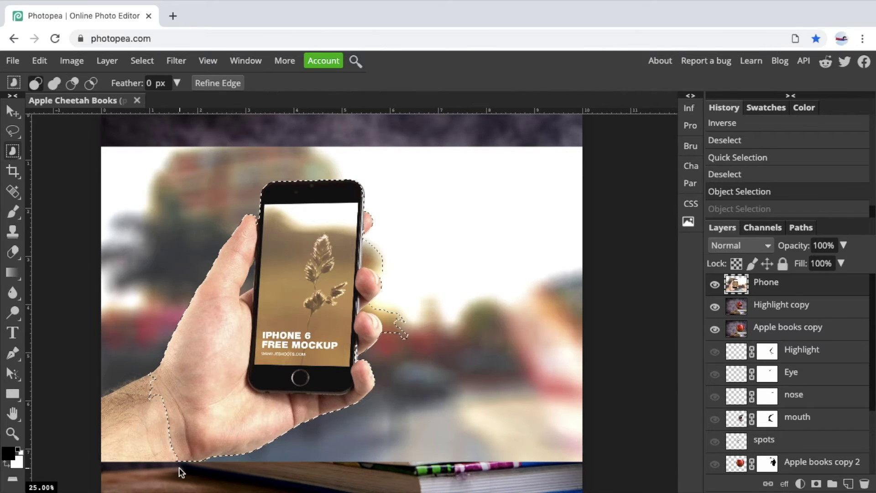
{"action": "left_click", "coordinate": [54, 84]}
{"action": "left_click_drag", "start_coordinate": [201, 352], "coordinate": [64, 486]}
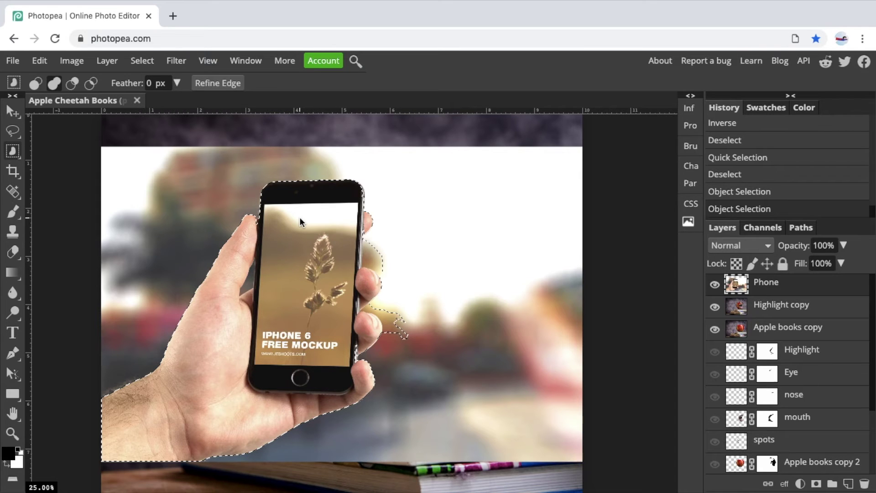
{"action": "key", "text": "ctrl+plus"}
{"action": "key", "text": "ctrl+plus"}
{"action": "key", "text": "ctrl+plus"}
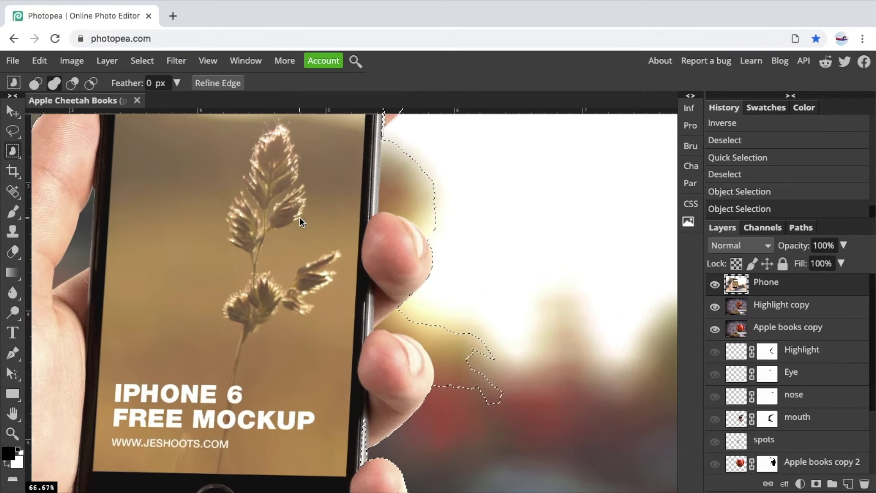
{"action": "scroll", "coordinate": [300, 217], "scroll_direction": "up", "scroll_amount": 4}
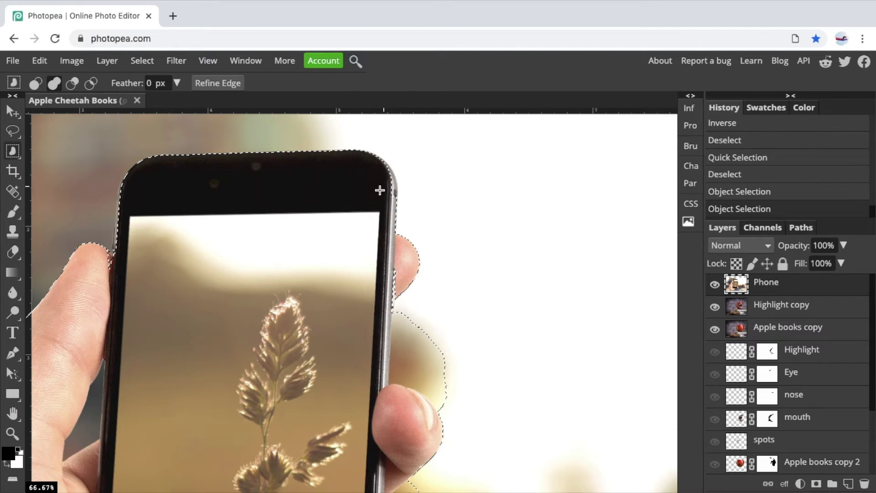
Step: Switch to Lasso Select, set browser zoom to 90%, and turn on Quick Mask
{"action": "right_click", "coordinate": [15, 133]}
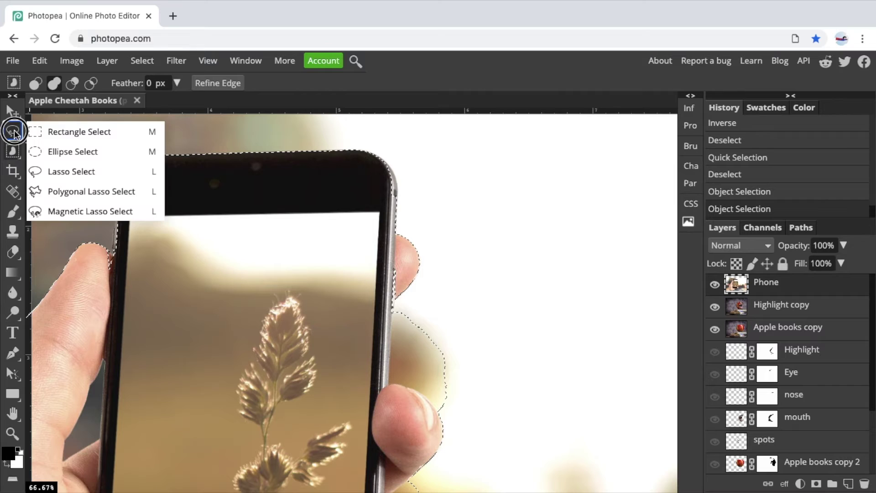
{"action": "left_click", "coordinate": [65, 171]}
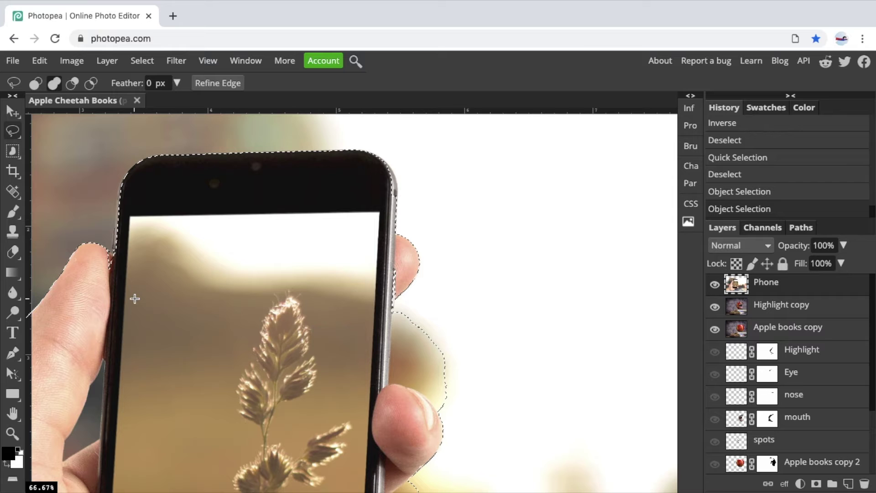
{"action": "scroll", "coordinate": [134, 298], "scroll_direction": "down", "scroll_amount": 4}
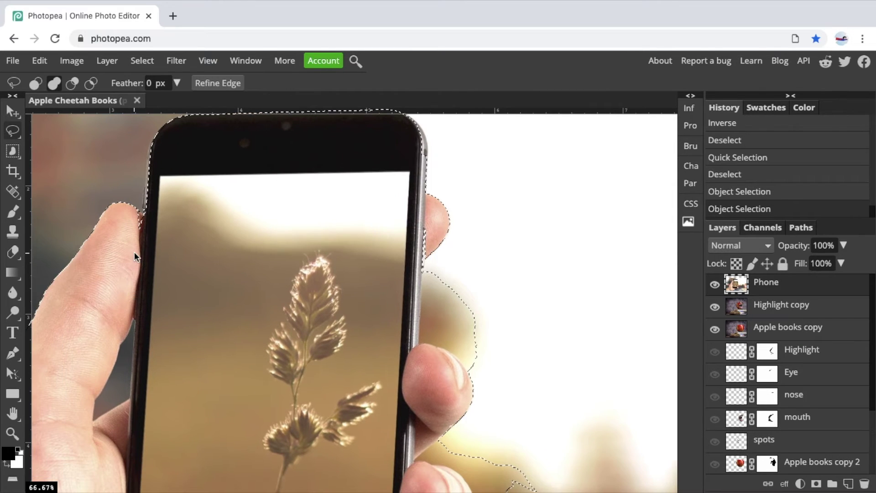
{"action": "scroll", "coordinate": [134, 251], "scroll_direction": "down", "scroll_amount": 3}
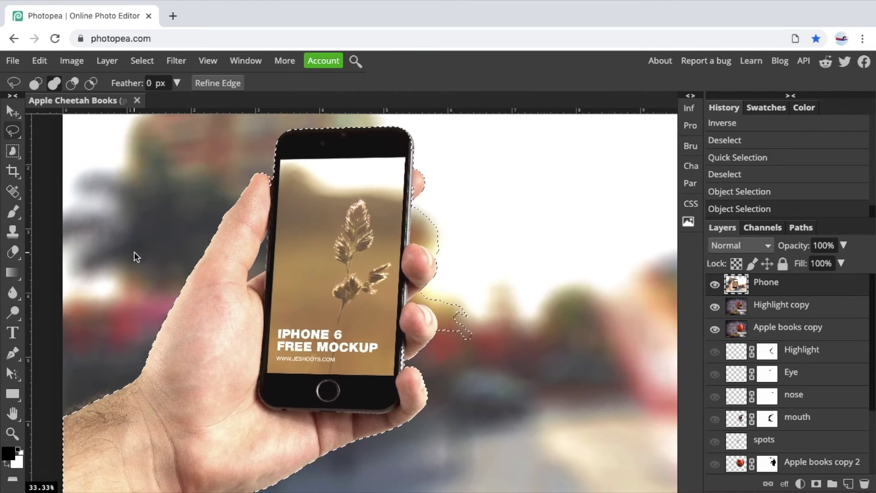
{"action": "key", "text": "ctrl+minus"}
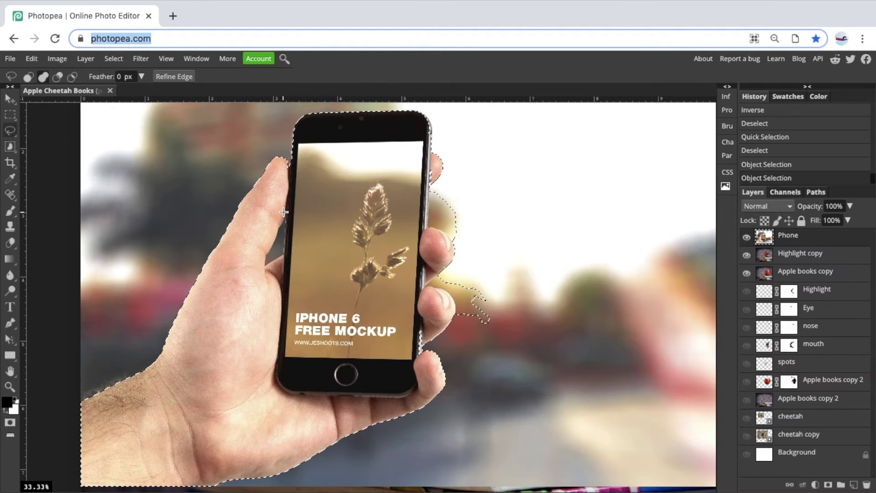
{"action": "key", "text": "ctrl+plus"}
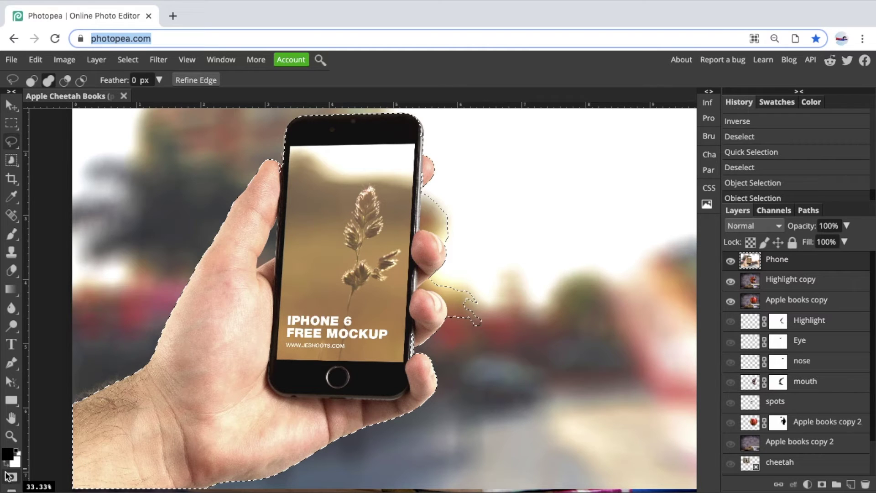
{"action": "left_click", "coordinate": [11, 478]}
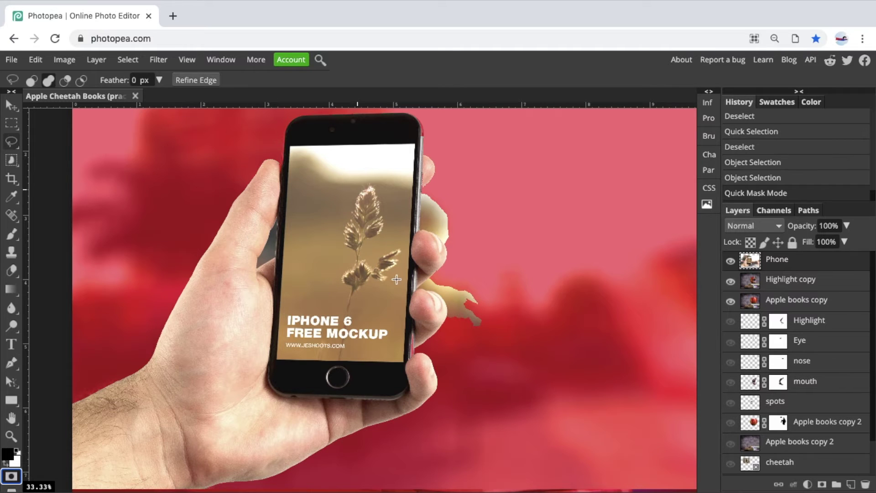
{"action": "scroll", "coordinate": [326, 249], "scroll_direction": "up", "scroll_amount": 3}
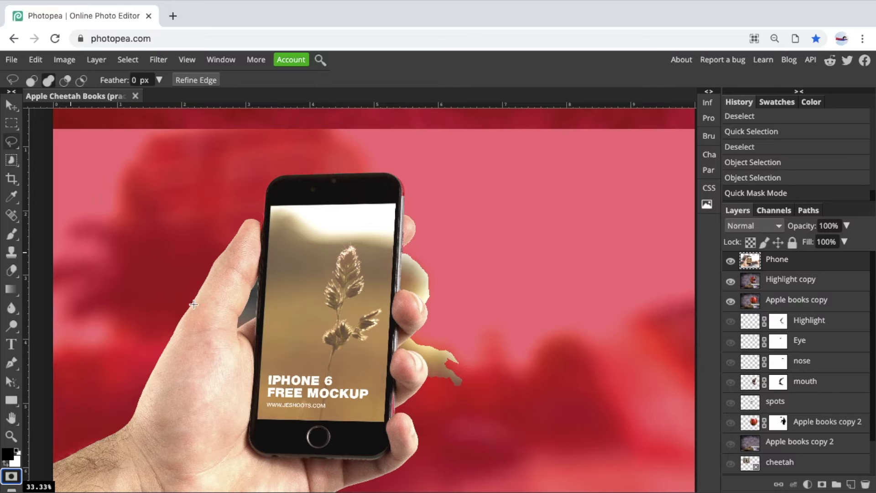
{"action": "scroll", "coordinate": [213, 318], "scroll_direction": "down", "scroll_amount": 3}
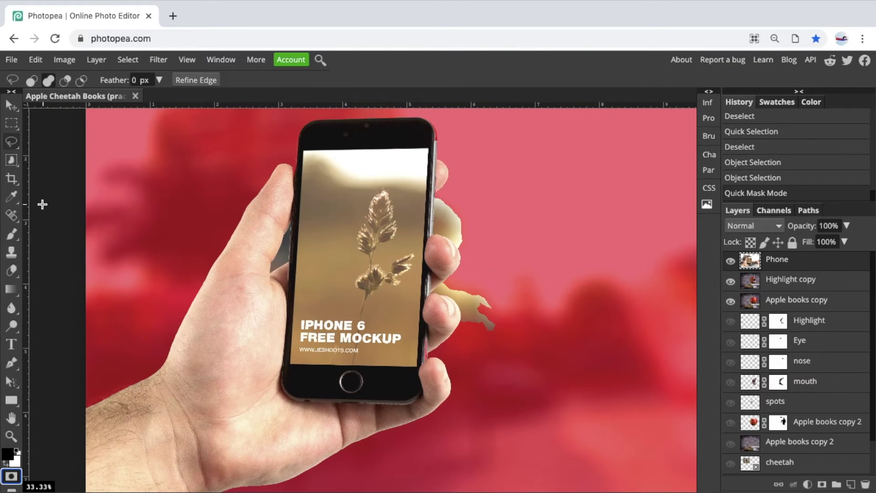
{"action": "left_click", "coordinate": [13, 235]}
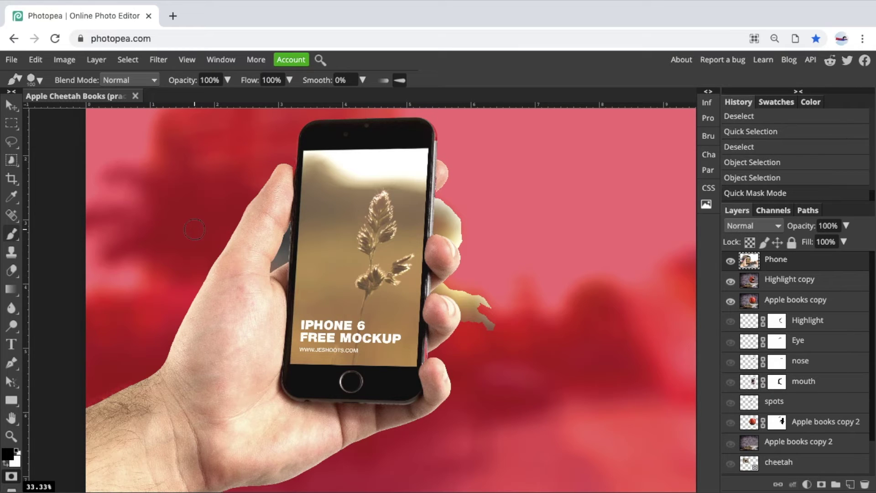
{"action": "mouse_move", "coordinate": [215, 263]}
{"action": "left_mouse_down"}
{"action": "mouse_move", "coordinate": [247, 376]}
{"action": "mouse_move", "coordinate": [210, 292]}
{"action": "mouse_move", "coordinate": [241, 389]}
{"action": "mouse_move", "coordinate": [190, 283]}
{"action": "left_mouse_up"}
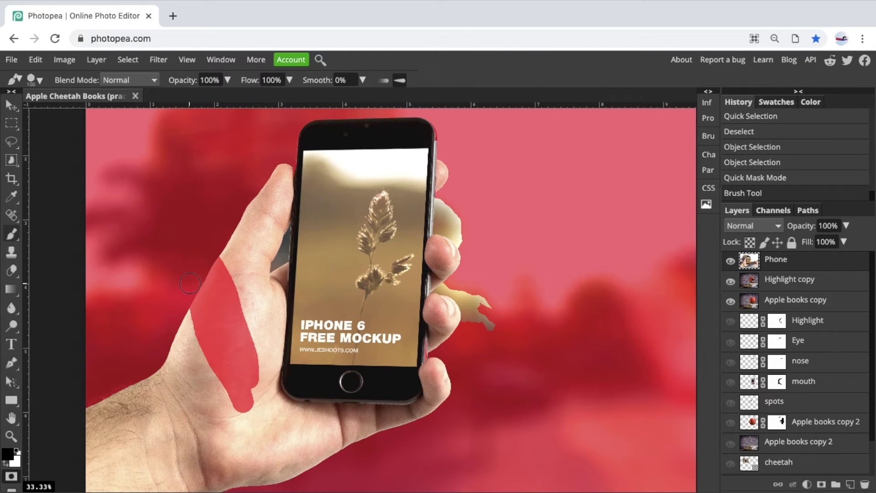
{"action": "key", "text": "ctrl+z"}
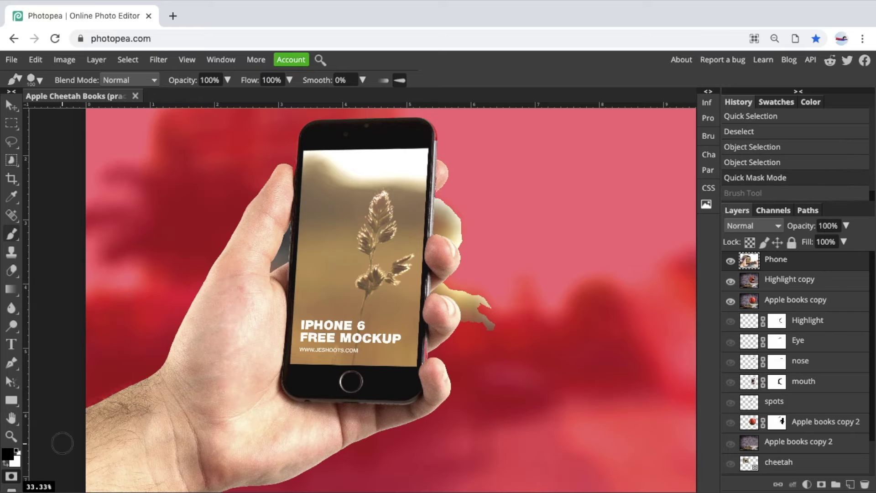
{"action": "left_click", "coordinate": [7, 463]}
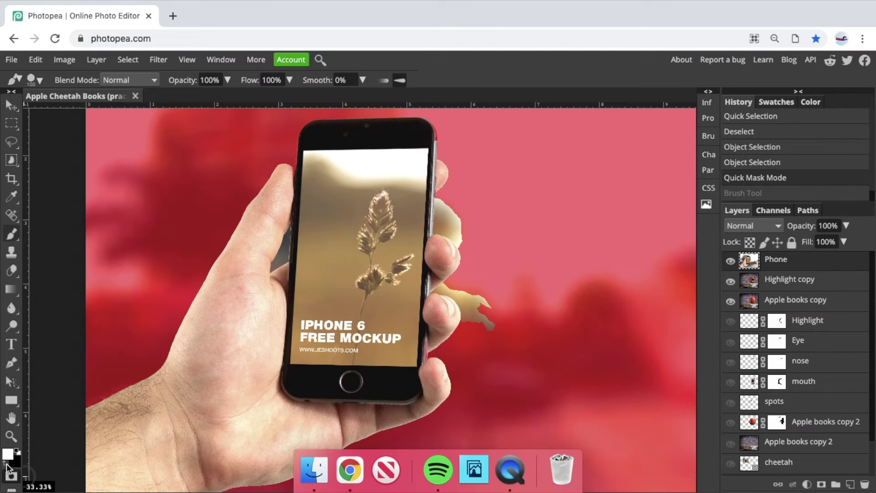
{"action": "mouse_move", "coordinate": [199, 281]}
{"action": "left_mouse_down"}
{"action": "mouse_move", "coordinate": [184, 313]}
{"action": "mouse_move", "coordinate": [174, 288]}
{"action": "mouse_move", "coordinate": [207, 250]}
{"action": "mouse_move", "coordinate": [236, 254]}
{"action": "mouse_move", "coordinate": [161, 327]}
{"action": "mouse_move", "coordinate": [211, 255]}
{"action": "mouse_move", "coordinate": [235, 239]}
{"action": "mouse_move", "coordinate": [170, 329]}
{"action": "mouse_move", "coordinate": [150, 378]}
{"action": "left_mouse_up"}
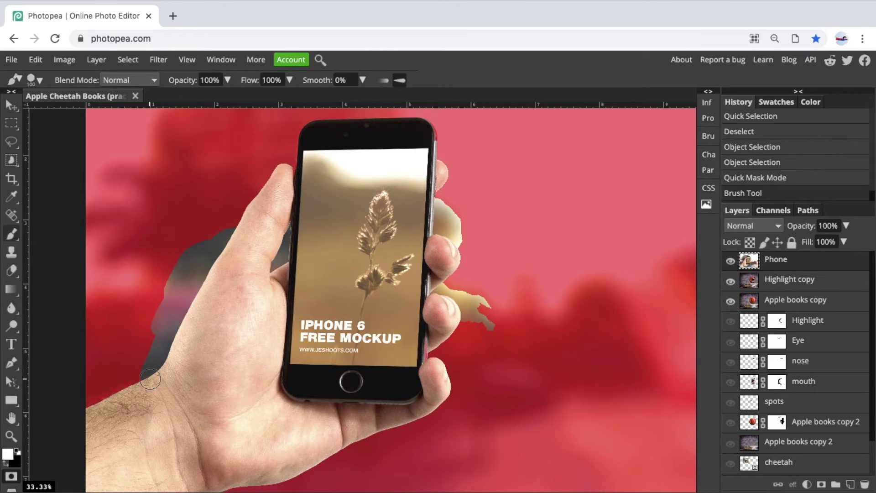
{"action": "key", "text": "ctrl+z"}
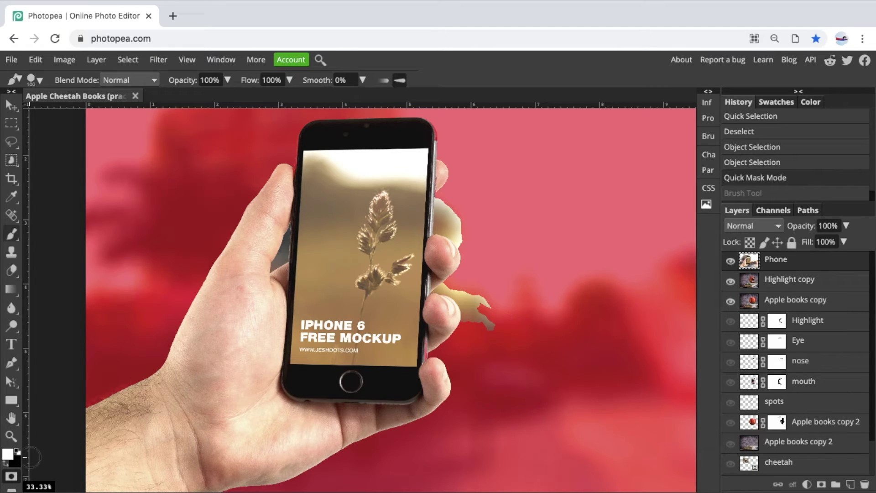
{"action": "key", "text": "x"}
{"action": "key", "text": "x"}
{"action": "key", "text": "x"}
{"action": "key", "text": "x"}
{"action": "key", "text": "x"}
{"action": "key", "text": "x"}
{"action": "key", "text": "x"}
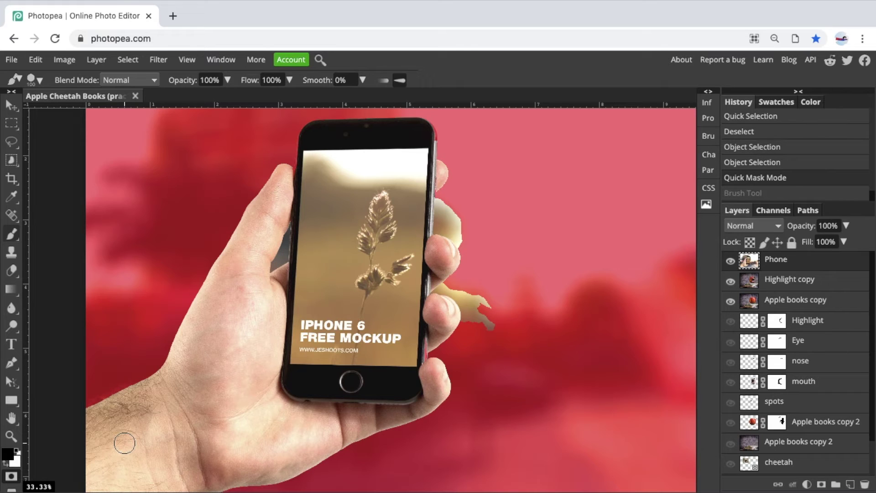
{"action": "key", "text": "x"}
{"action": "key", "text": "x"}
Step: Raise the brush size to 150 and test-paint the phone's top-right corner fringe, undoing the dab
{"action": "scroll", "coordinate": [373, 231], "scroll_direction": "up", "scroll_amount": 5}
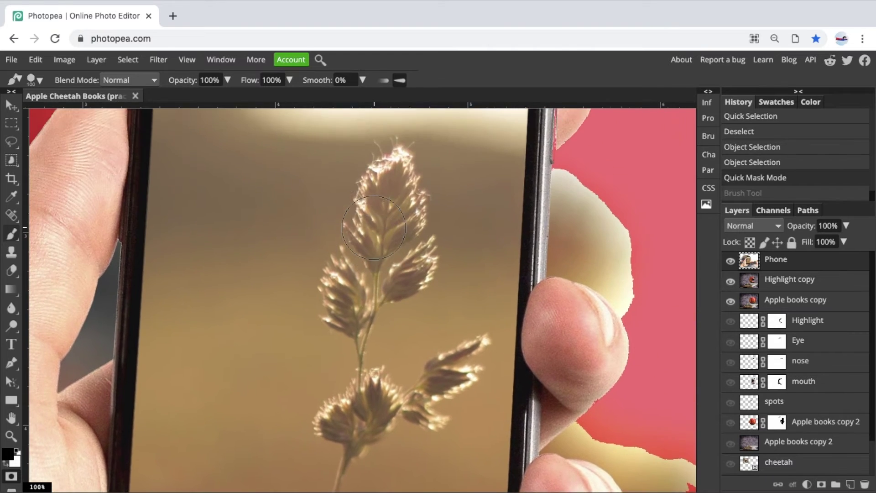
{"action": "scroll", "coordinate": [374, 228], "scroll_direction": "up", "scroll_amount": 5}
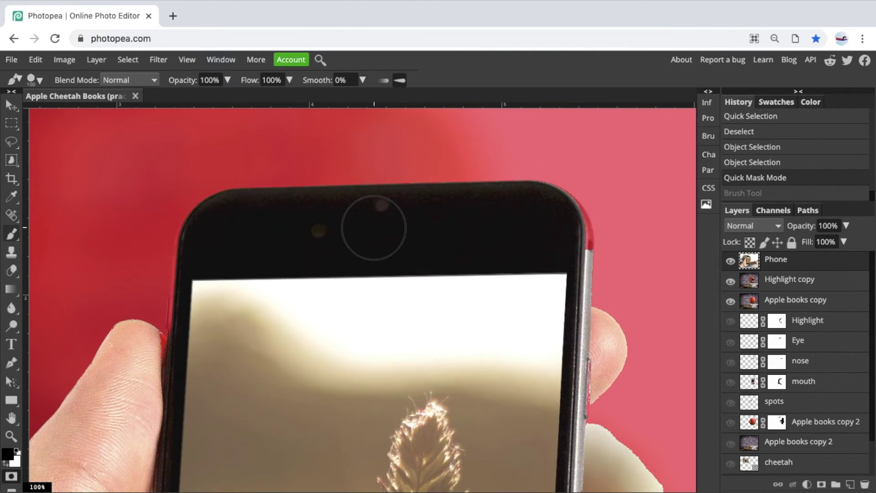
{"action": "scroll", "coordinate": [373, 228], "scroll_direction": "right", "scroll_amount": 5}
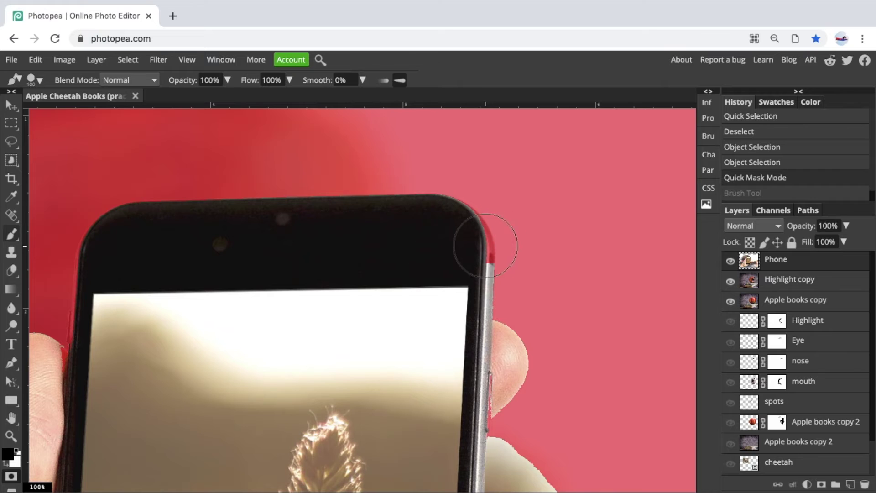
{"action": "left_click_drag", "start_coordinate": [485, 246], "coordinate": [462, 246]}
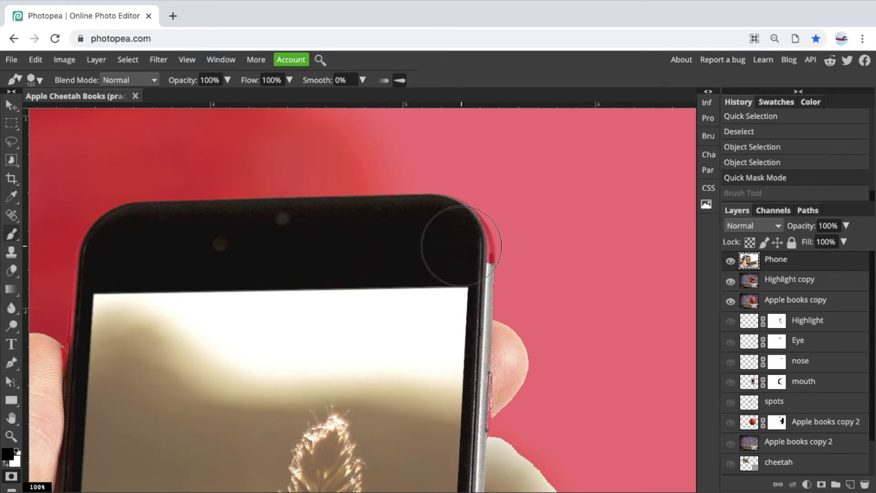
{"action": "key", "text": "bracketright"}
{"action": "key", "text": "bracketright"}
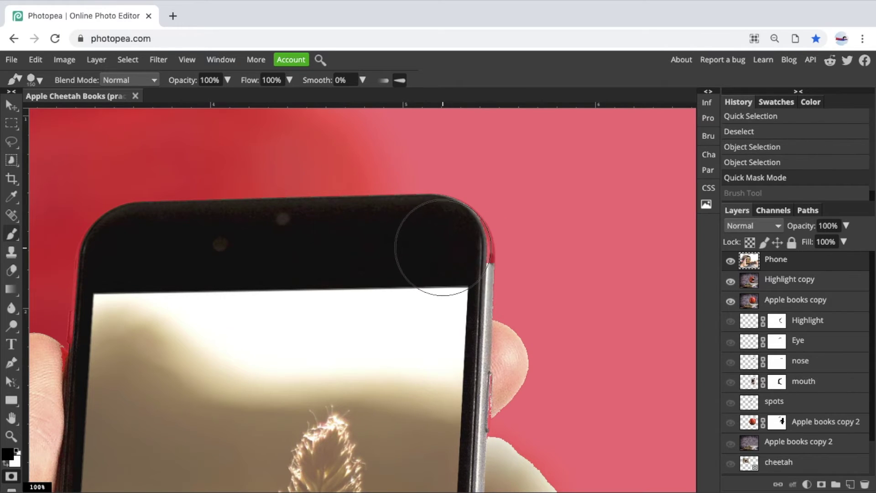
{"action": "left_click", "coordinate": [40, 80]}
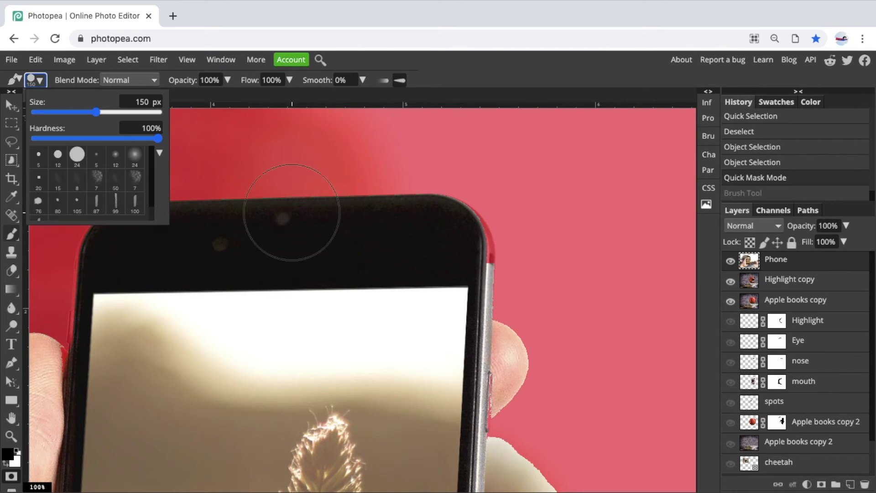
{"action": "left_click", "coordinate": [445, 251]}
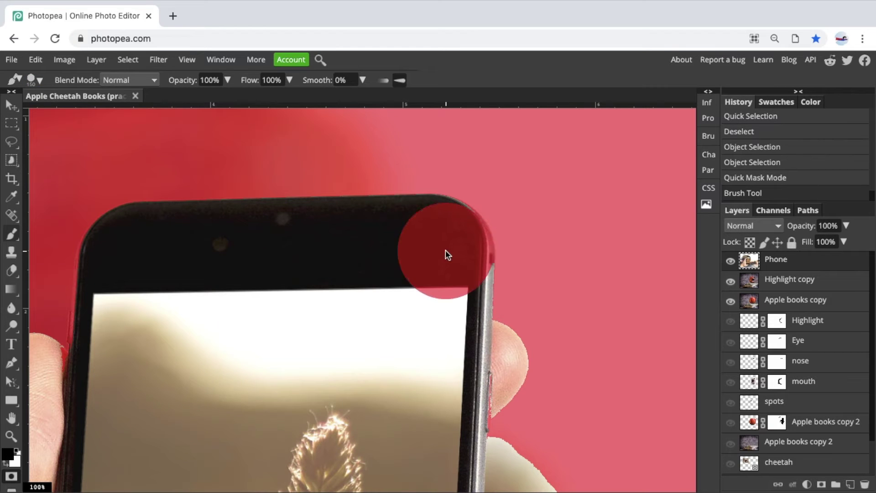
{"action": "key", "text": "ctrl+z"}
Step: Paint white over the red fringe at the phone's top-right and top-left corners, brush up to 250
{"action": "key", "text": "x"}
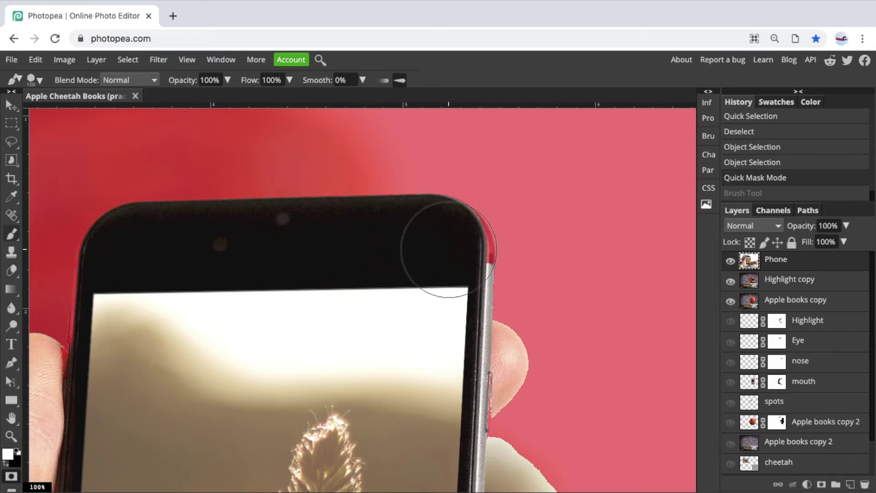
{"action": "left_click", "coordinate": [447, 254]}
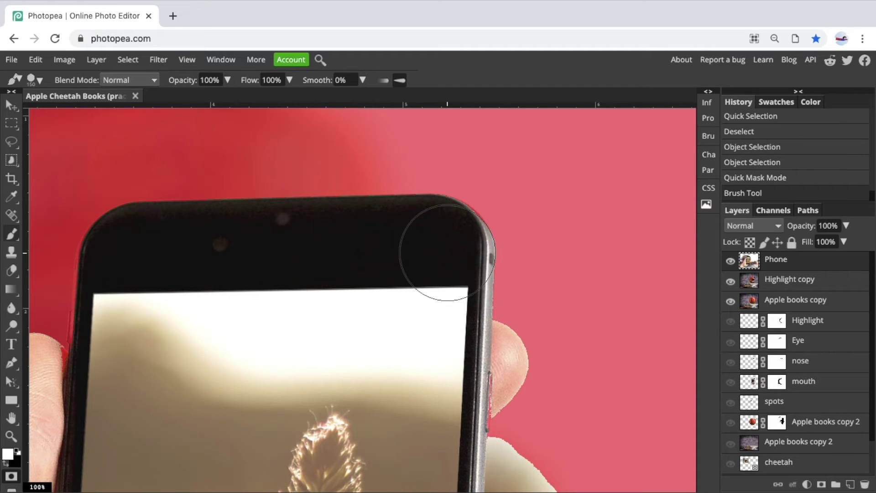
{"action": "left_click", "coordinate": [445, 249]}
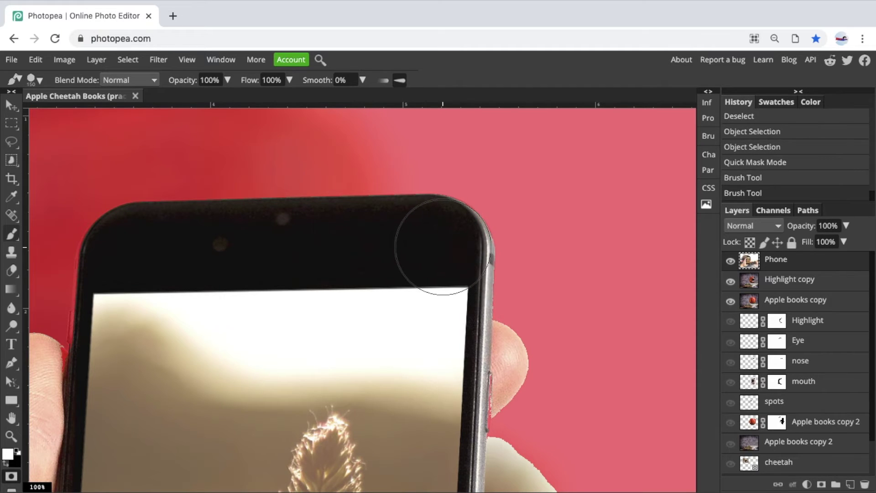
{"action": "left_click", "coordinate": [439, 244]}
{"action": "scroll", "coordinate": [395, 267], "scroll_direction": "left", "scroll_amount": 5}
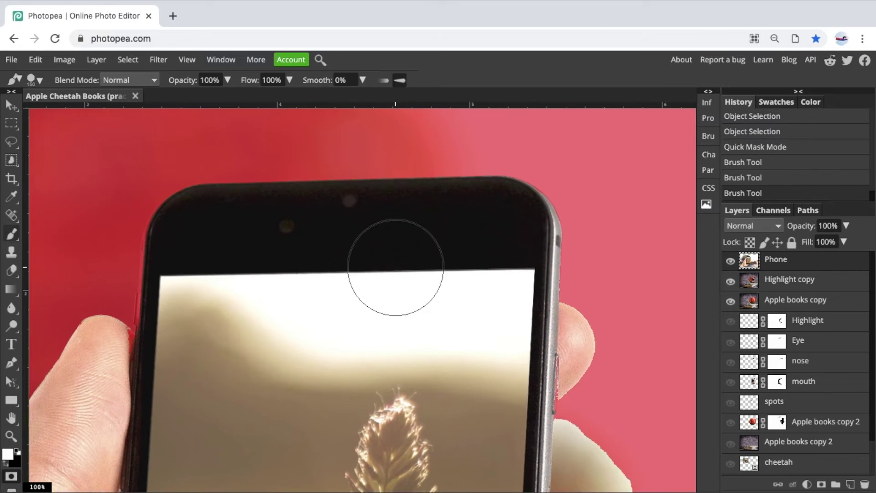
{"action": "left_click", "coordinate": [225, 242]}
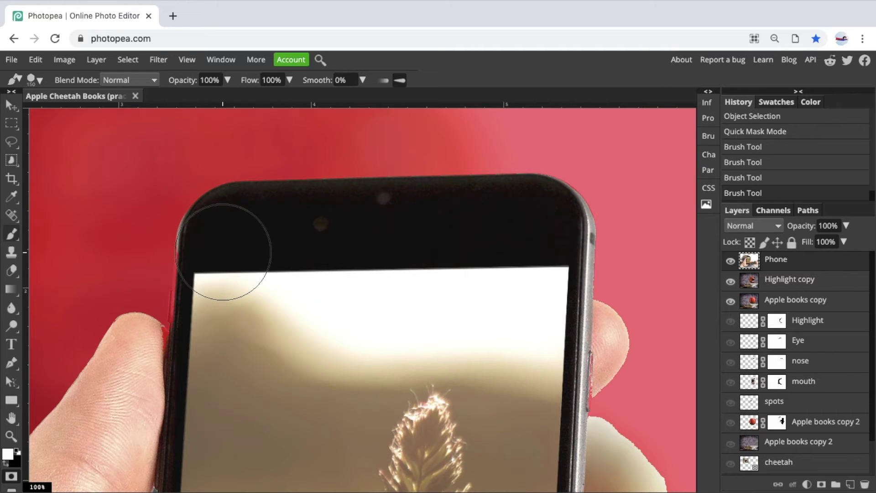
{"action": "left_click", "coordinate": [229, 257]}
{"action": "key", "text": "bracketright"}
{"action": "key", "text": "bracketright"}
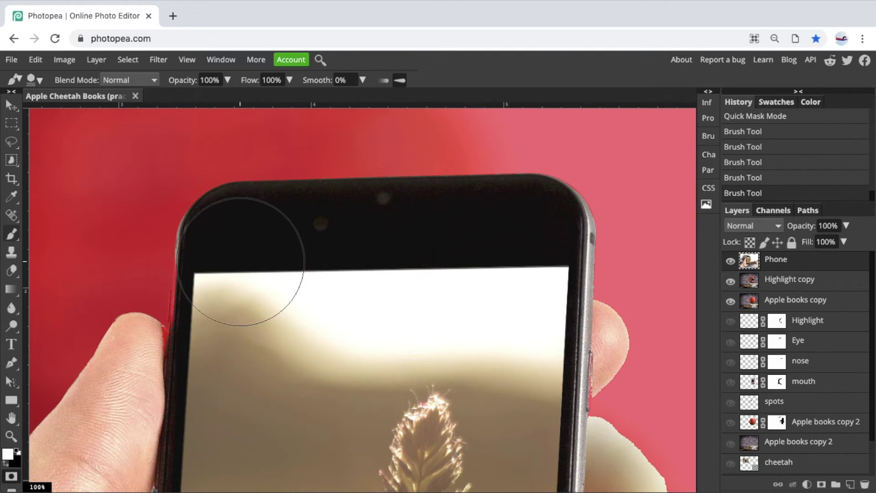
{"action": "key", "text": "bracketright"}
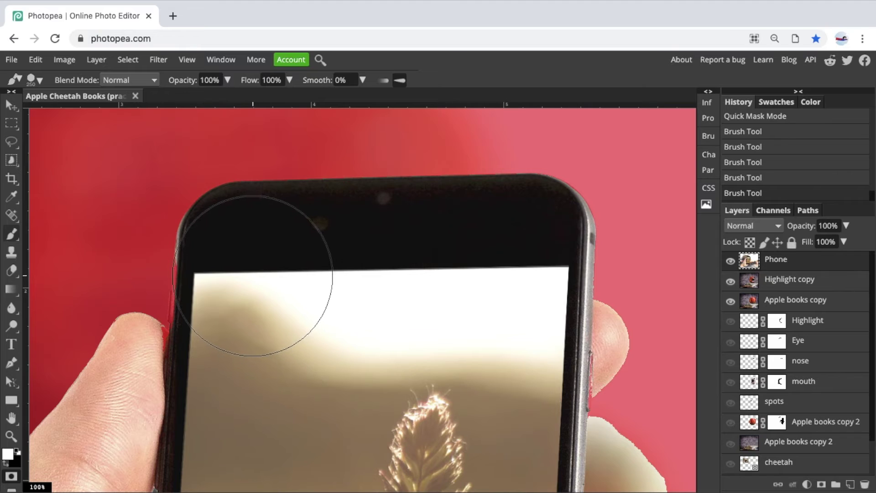
{"action": "mouse_move", "coordinate": [254, 274]}
{"action": "left_mouse_down"}
{"action": "mouse_move", "coordinate": [264, 284]}
{"action": "mouse_move", "coordinate": [250, 310]}
{"action": "left_mouse_up"}
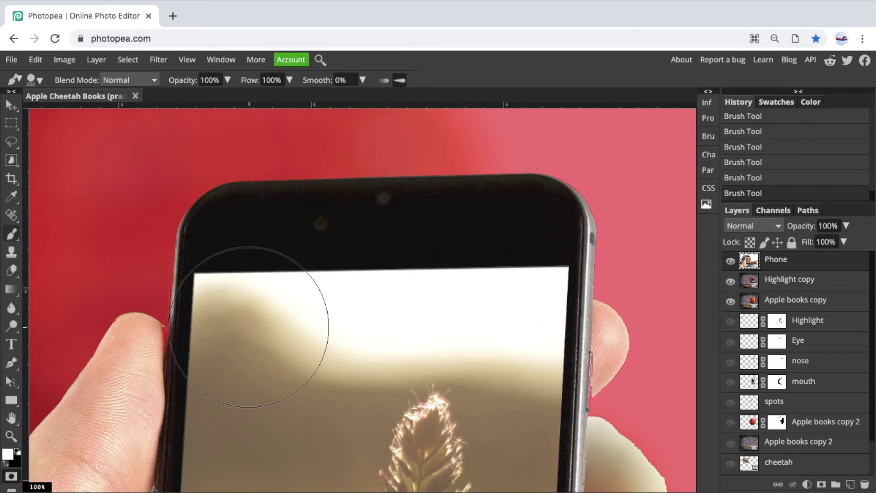
{"action": "key", "text": "bracketleft"}
{"action": "scroll", "coordinate": [255, 326], "scroll_direction": "down", "scroll_amount": 3}
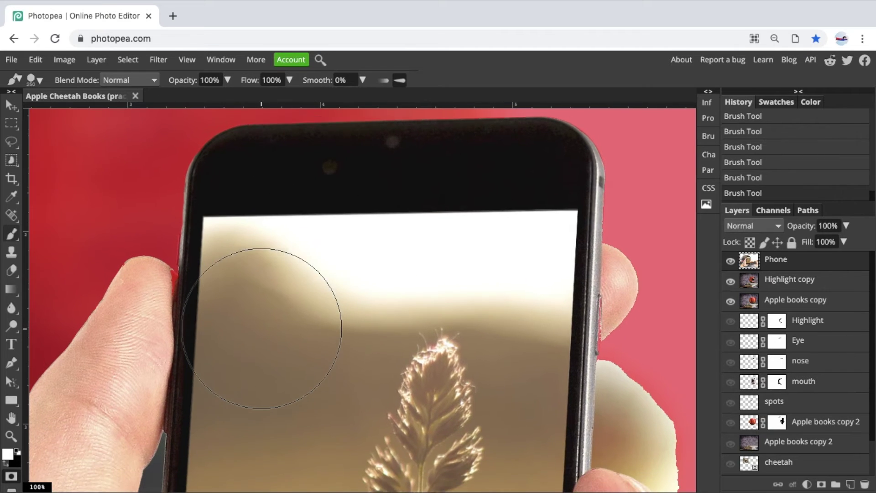
Step: With a smaller brush, mask the leftover background along the phone's right edge
{"action": "key", "text": "bracketleft"}
{"action": "key", "text": "bracketleft"}
{"action": "key", "text": "bracketleft"}
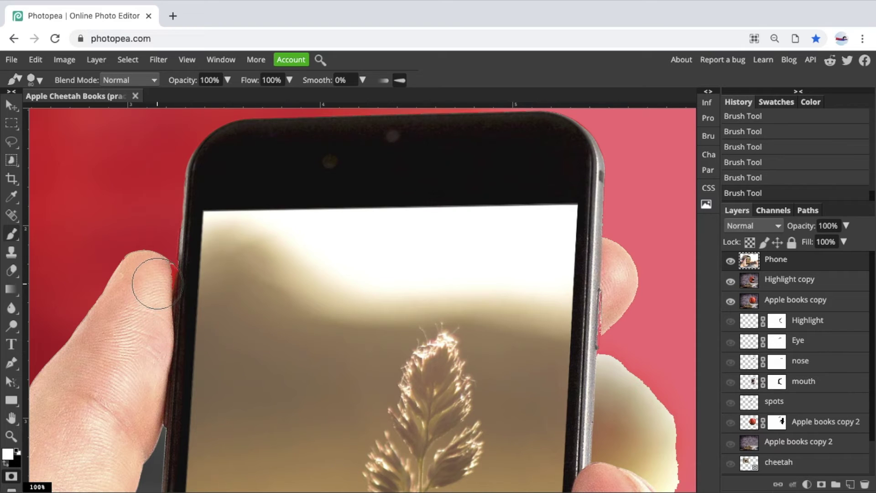
{"action": "scroll", "coordinate": [335, 319], "scroll_direction": "down", "scroll_amount": 2}
{"action": "scroll", "coordinate": [335, 320], "scroll_direction": "right", "scroll_amount": 4}
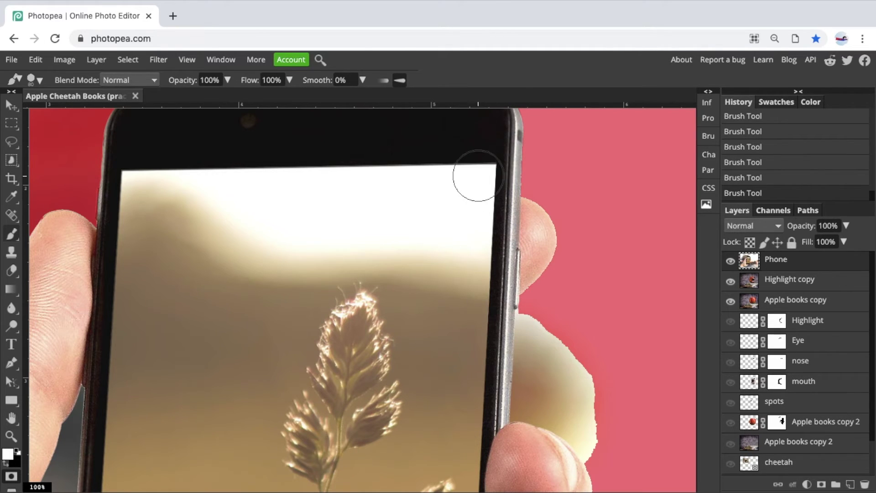
{"action": "scroll", "coordinate": [479, 182], "scroll_direction": "down", "scroll_amount": 3}
{"action": "scroll", "coordinate": [479, 182], "scroll_direction": "right", "scroll_amount": 2}
{"action": "scroll", "coordinate": [484, 183], "scroll_direction": "down", "scroll_amount": 5}
{"action": "scroll", "coordinate": [484, 182], "scroll_direction": "right", "scroll_amount": 1}
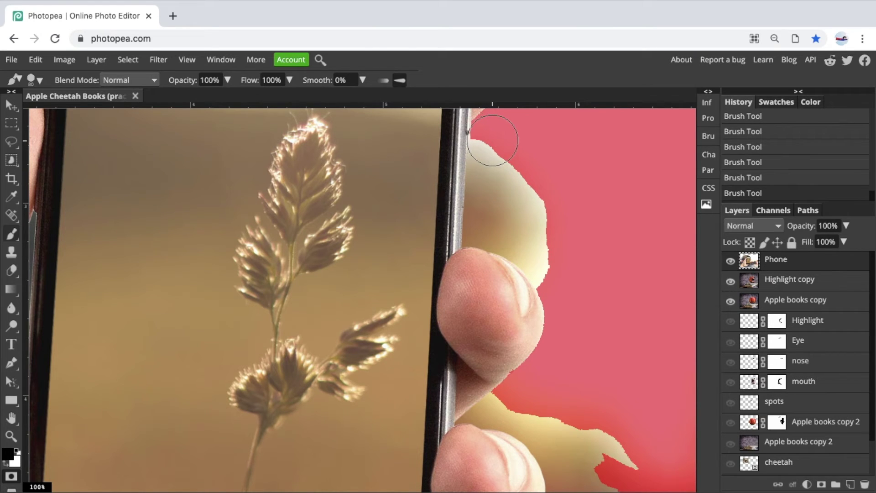
{"action": "mouse_move", "coordinate": [488, 132]}
{"action": "left_mouse_down"}
{"action": "mouse_move", "coordinate": [484, 241]}
{"action": "mouse_move", "coordinate": [519, 252]}
{"action": "mouse_move", "coordinate": [543, 275]}
{"action": "mouse_move", "coordinate": [517, 177]}
{"action": "left_mouse_up"}
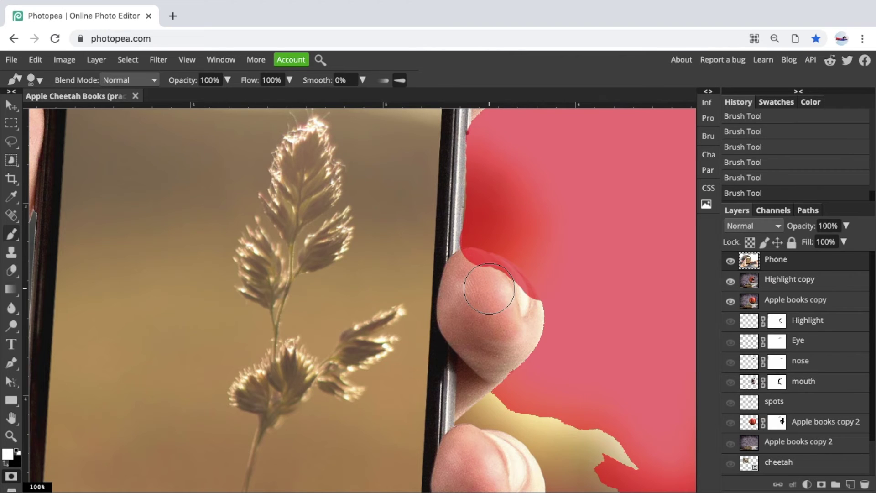
Step: Enlarge the brush to 125 and paint the red mask tint off the thumb
{"action": "key", "text": "bracketright"}
{"action": "key", "text": "bracketright"}
{"action": "key", "text": "bracketright"}
{"action": "mouse_move", "coordinate": [504, 312]}
{"action": "left_mouse_down"}
{"action": "mouse_move", "coordinate": [511, 301]}
{"action": "mouse_move", "coordinate": [486, 296]}
{"action": "left_mouse_up"}
{"action": "left_click", "coordinate": [488, 295]}
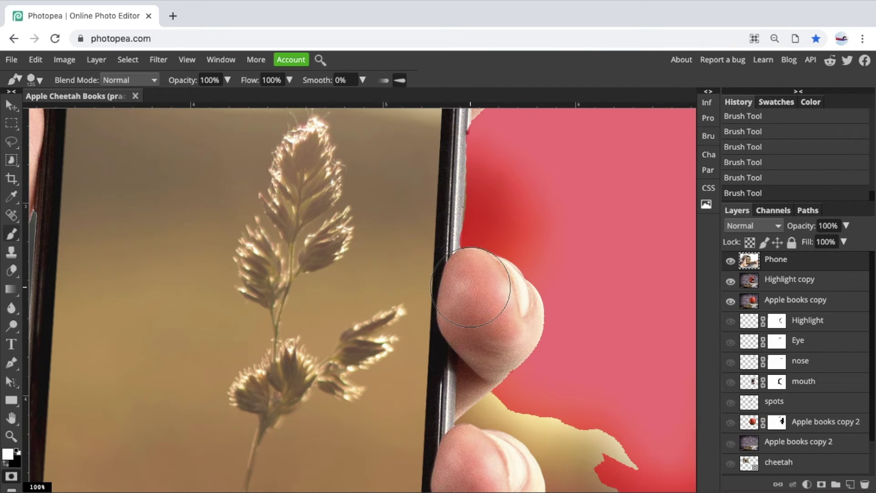
{"action": "scroll", "coordinate": [496, 319], "scroll_direction": "down", "scroll_amount": 5}
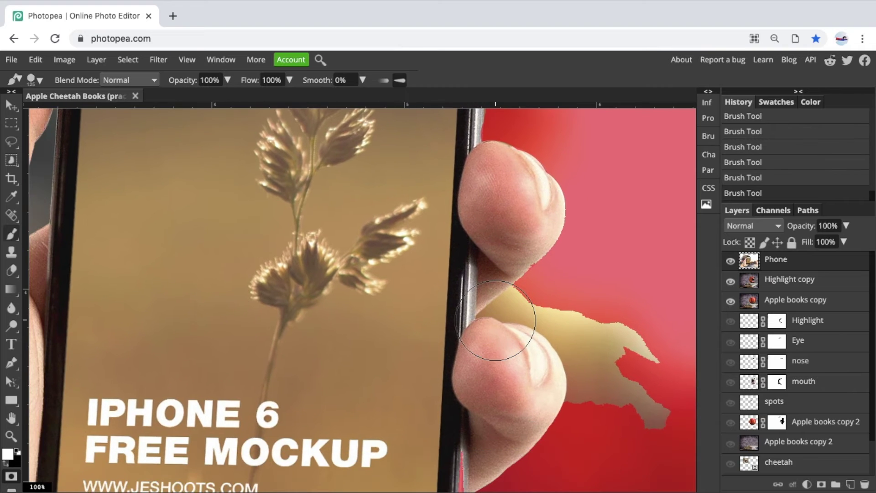
Step: Paint the gap between the fingers into the mask, then clear the thumb tip with a smaller brush
{"action": "scroll", "coordinate": [495, 319], "scroll_direction": "down", "scroll_amount": 3}
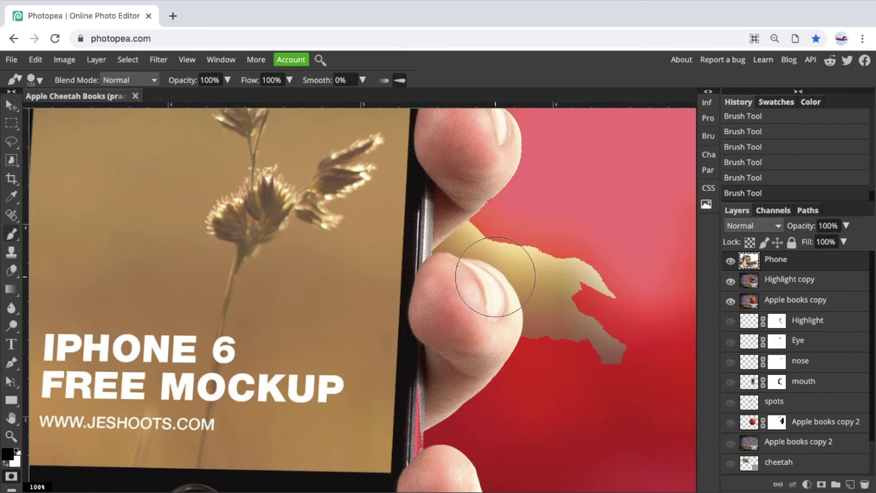
{"action": "mouse_move", "coordinate": [468, 258]}
{"action": "left_mouse_down"}
{"action": "mouse_move", "coordinate": [508, 267]}
{"action": "mouse_move", "coordinate": [539, 316]}
{"action": "mouse_move", "coordinate": [558, 313]}
{"action": "mouse_move", "coordinate": [586, 288]}
{"action": "mouse_move", "coordinate": [611, 305]}
{"action": "mouse_move", "coordinate": [619, 342]}
{"action": "left_mouse_up"}
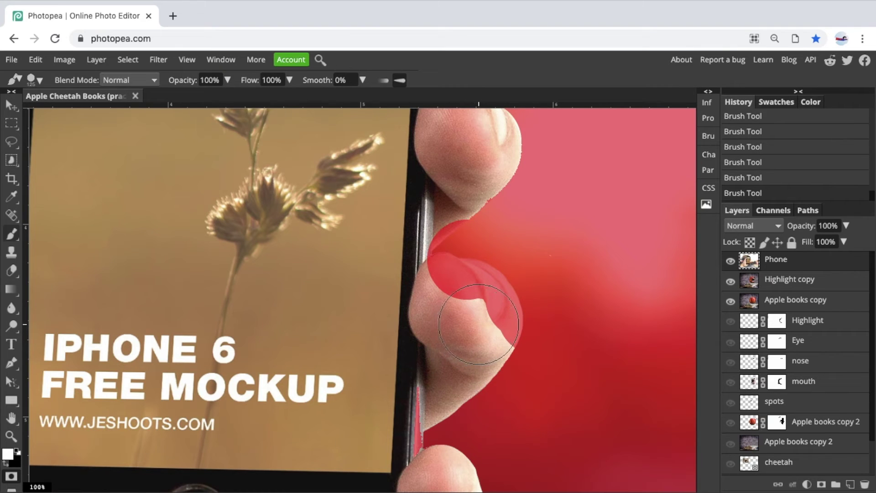
{"action": "mouse_move", "coordinate": [480, 328]}
{"action": "left_mouse_down"}
{"action": "mouse_move", "coordinate": [484, 318]}
{"action": "mouse_move", "coordinate": [467, 299]}
{"action": "left_mouse_up"}
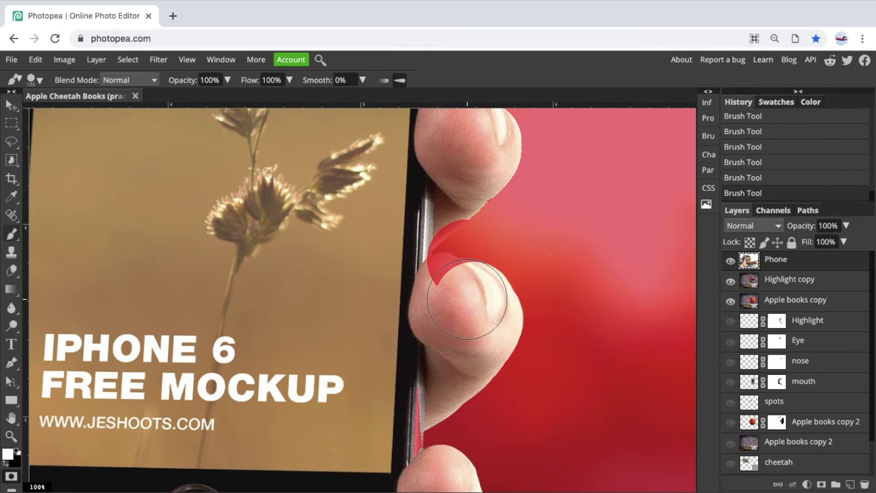
{"action": "key", "text": "bracketleft"}
{"action": "key", "text": "bracketleft"}
{"action": "key", "text": "bracketleft"}
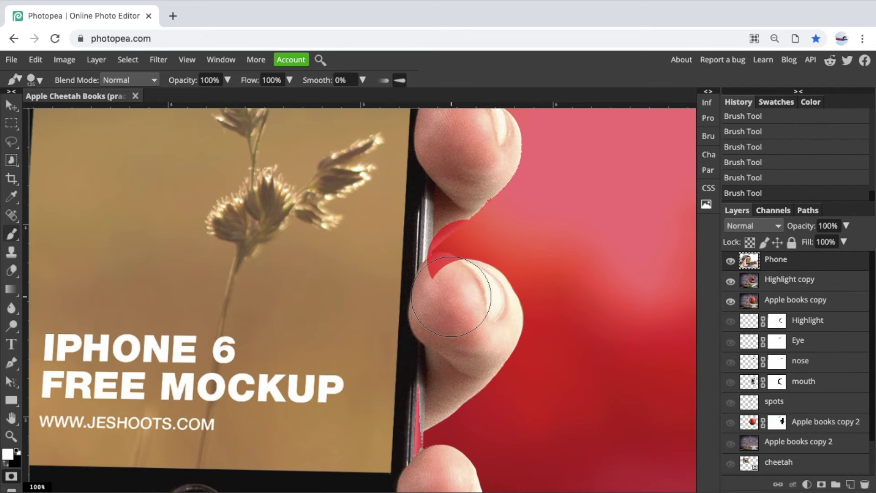
{"action": "key", "text": "bracketleft"}
{"action": "left_click", "coordinate": [442, 274]}
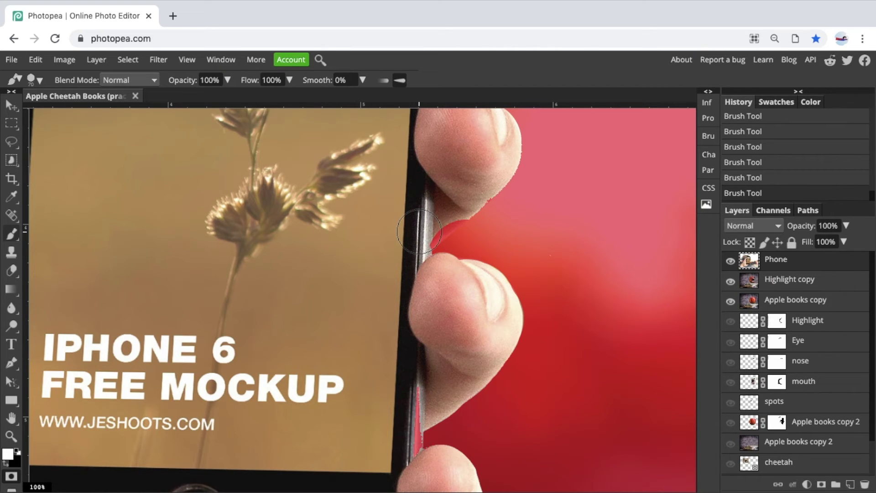
{"action": "scroll", "coordinate": [419, 231], "scroll_direction": "up", "scroll_amount": 5}
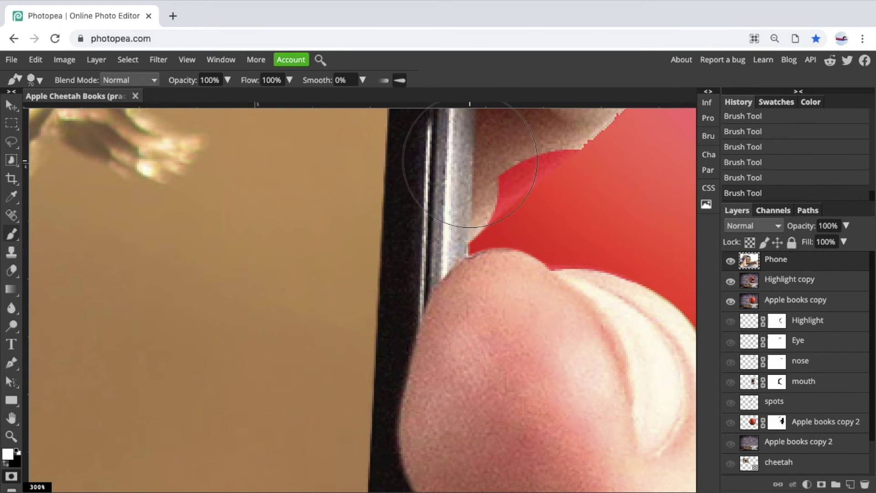
Step: With a larger brush, paint white over the finger bulge and along the phone's edge
{"action": "key", "text": "bracketright"}
{"action": "key", "text": "bracketright"}
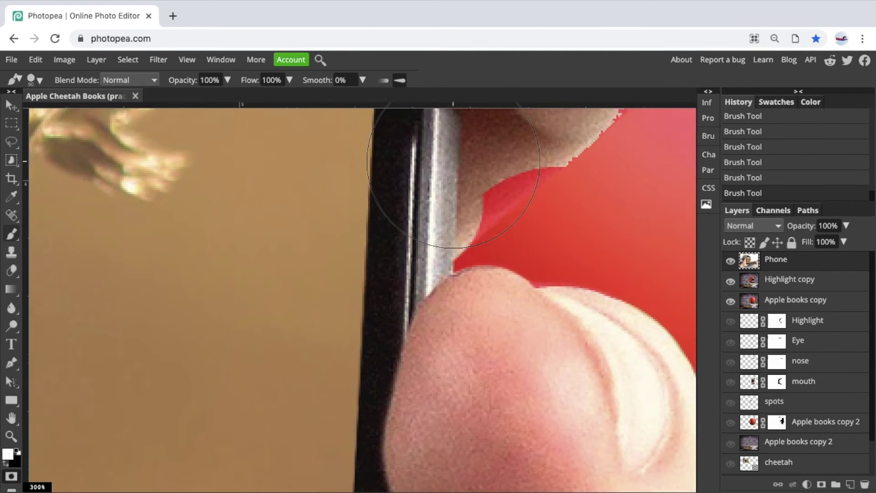
{"action": "scroll", "coordinate": [452, 158], "scroll_direction": "up", "scroll_amount": 3}
{"action": "scroll", "coordinate": [452, 157], "scroll_direction": "right", "scroll_amount": 3}
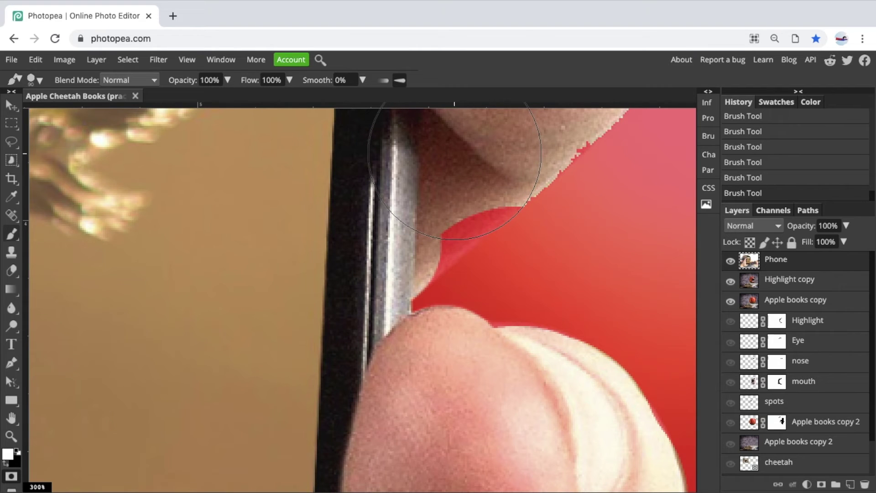
{"action": "left_click", "coordinate": [452, 155]}
{"action": "left_click", "coordinate": [418, 183]}
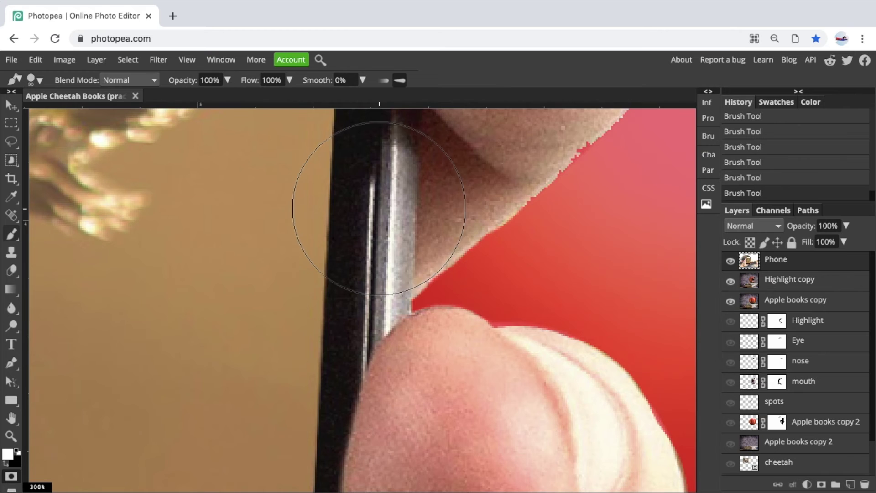
{"action": "scroll", "coordinate": [474, 120], "scroll_direction": "up", "scroll_amount": 3}
{"action": "scroll", "coordinate": [474, 119], "scroll_direction": "right", "scroll_amount": 3}
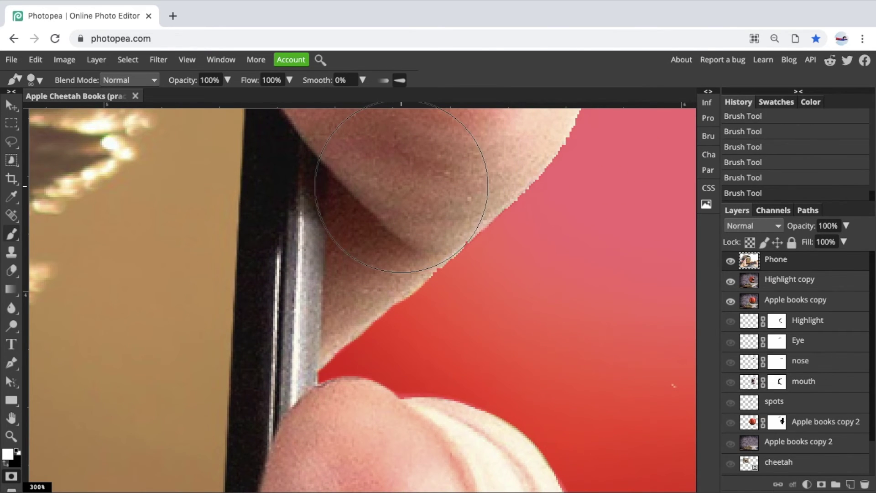
{"action": "scroll", "coordinate": [378, 209], "scroll_direction": "down", "scroll_amount": 5}
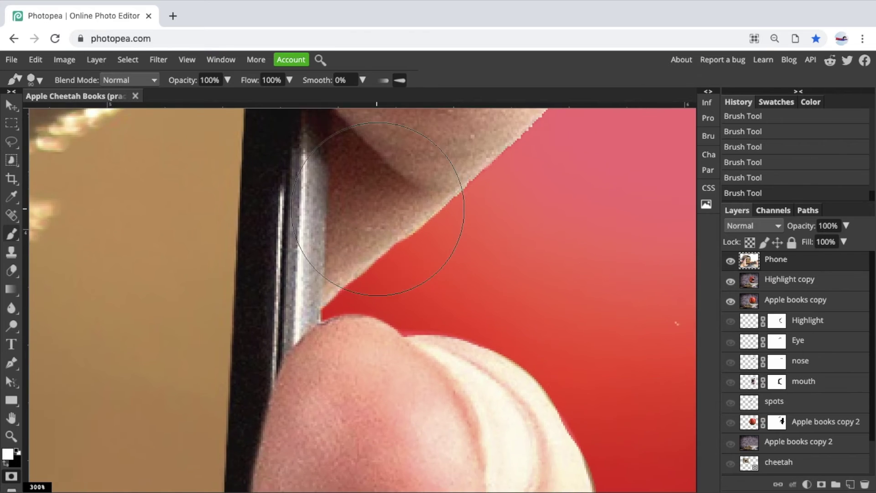
Step: Paint white over the red mask streak along the phone's edge
{"action": "scroll", "coordinate": [377, 208], "scroll_direction": "down", "scroll_amount": 5}
{"action": "scroll", "coordinate": [377, 208], "scroll_direction": "left", "scroll_amount": 1}
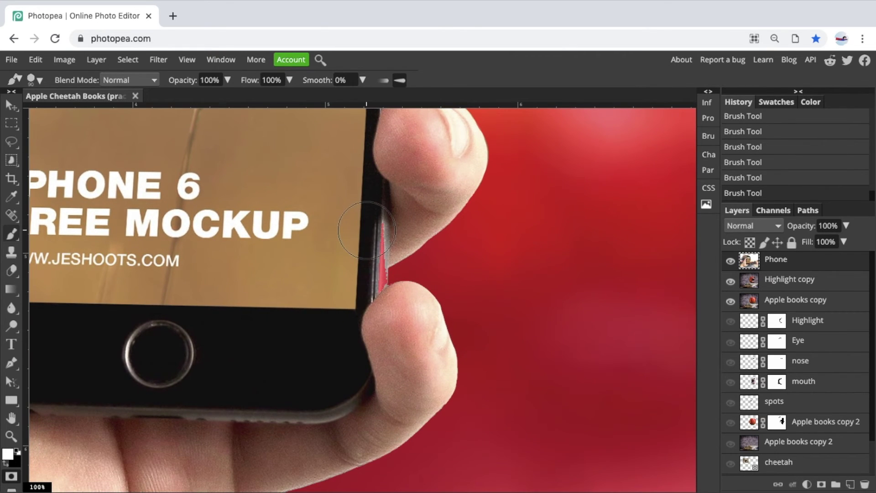
{"action": "left_click_drag", "start_coordinate": [366, 230], "coordinate": [358, 296]}
Step: Scroll around the image to inspect the hand, wrist and phone outline in the quick mask
{"action": "scroll", "coordinate": [357, 295], "scroll_direction": "down", "scroll_amount": 4}
{"action": "scroll", "coordinate": [358, 295], "scroll_direction": "left", "scroll_amount": 5}
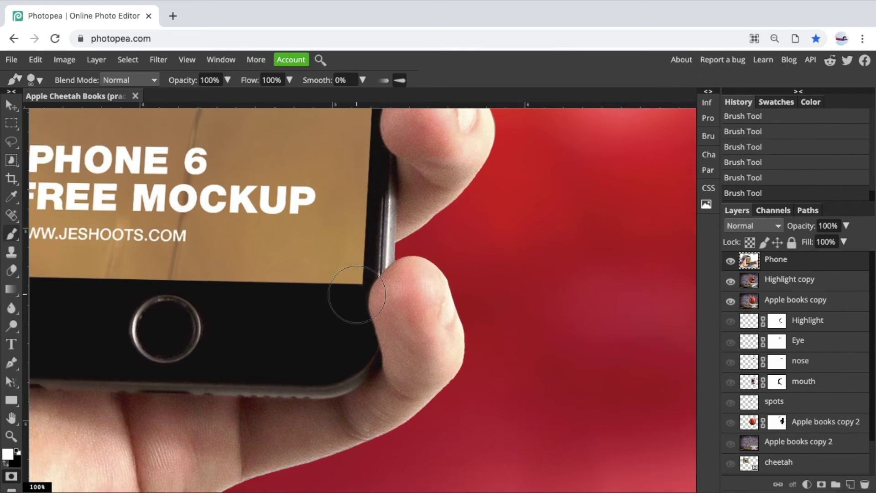
{"action": "scroll", "coordinate": [358, 294], "scroll_direction": "down", "scroll_amount": 6}
{"action": "scroll", "coordinate": [357, 294], "scroll_direction": "left", "scroll_amount": 7}
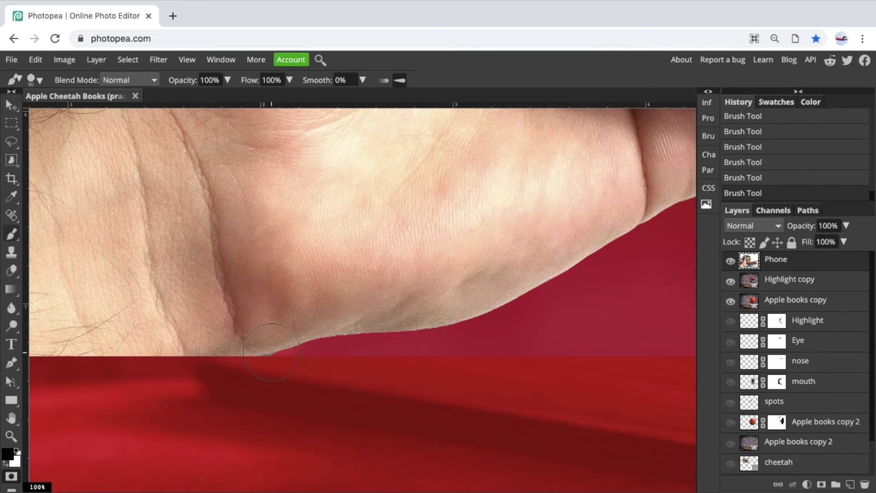
{"action": "scroll", "coordinate": [272, 307], "scroll_direction": "down", "scroll_amount": 3}
{"action": "scroll", "coordinate": [271, 315], "scroll_direction": "up", "scroll_amount": 1}
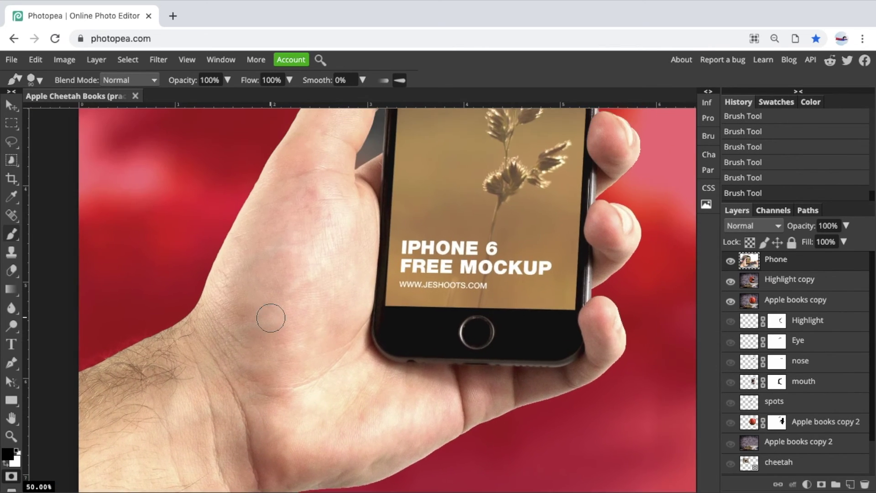
{"action": "scroll", "coordinate": [271, 318], "scroll_direction": "up", "scroll_amount": 3}
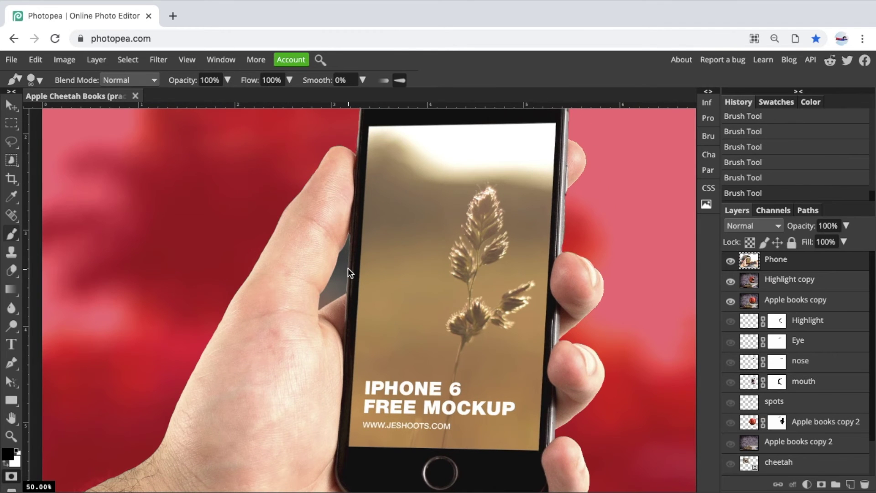
{"action": "scroll", "coordinate": [347, 267], "scroll_direction": "up", "scroll_amount": 5}
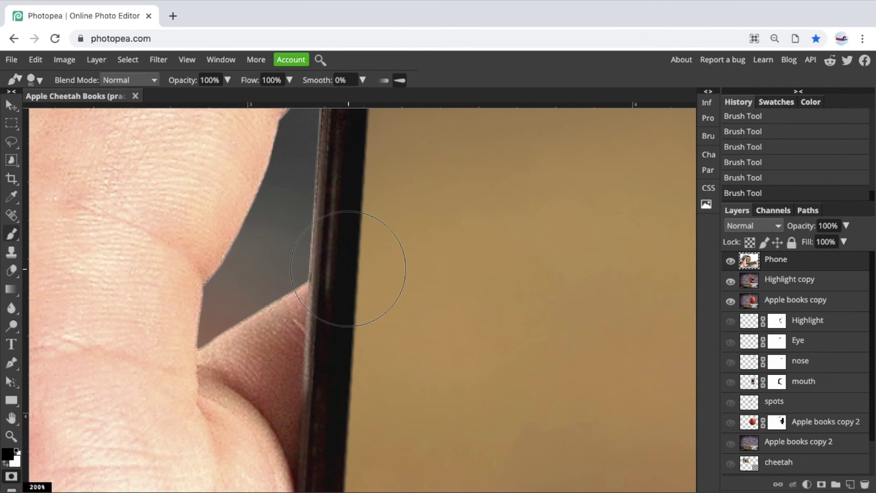
{"action": "scroll", "coordinate": [348, 269], "scroll_direction": "down", "scroll_amount": 4}
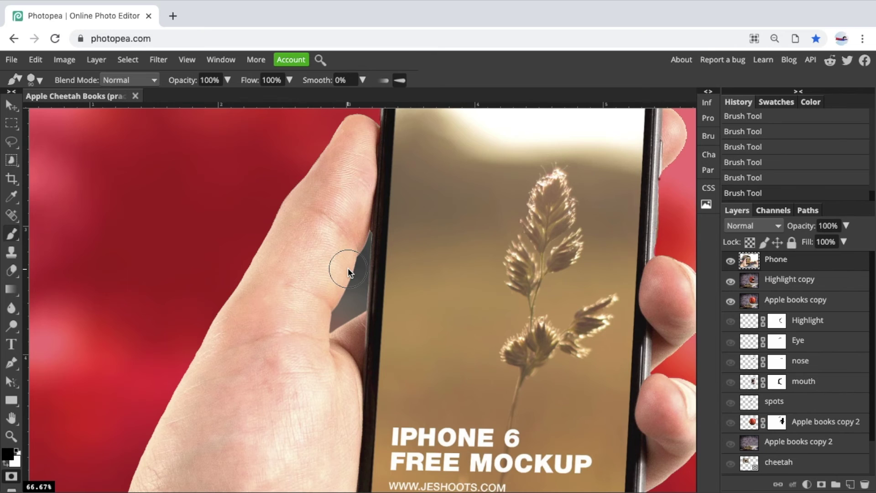
{"action": "scroll", "coordinate": [348, 267], "scroll_direction": "up", "scroll_amount": 2}
{"action": "scroll", "coordinate": [347, 268], "scroll_direction": "down", "scroll_amount": 4}
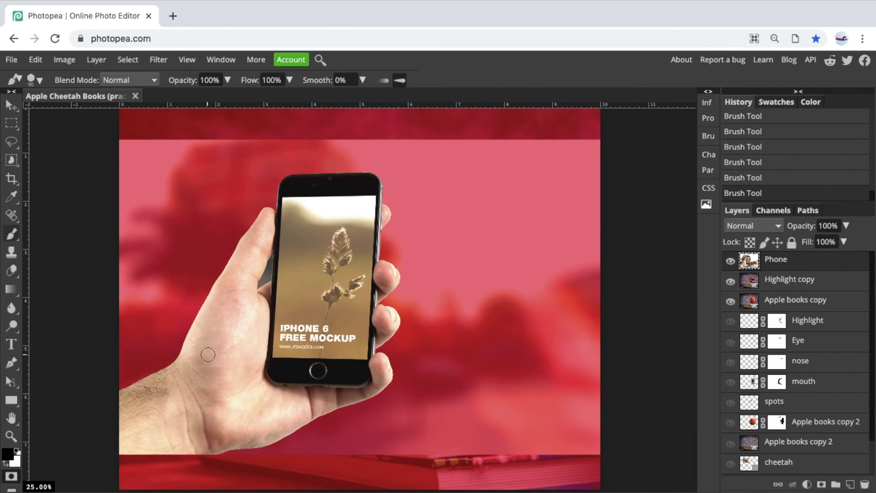
Step: Convert the mask to a selection, then subtract the thumb-phone gap using Magic Wand in Subtract mode
{"action": "left_click", "coordinate": [12, 475]}
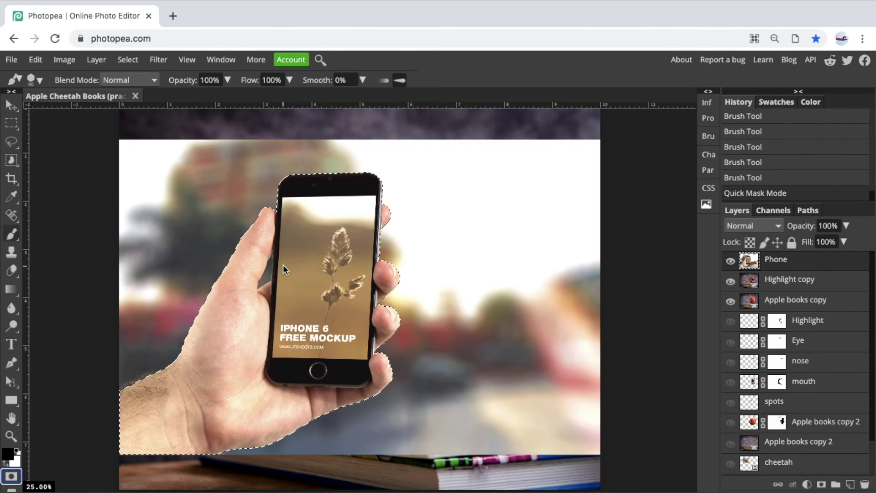
{"action": "scroll", "coordinate": [283, 265], "scroll_direction": "up", "scroll_amount": 5}
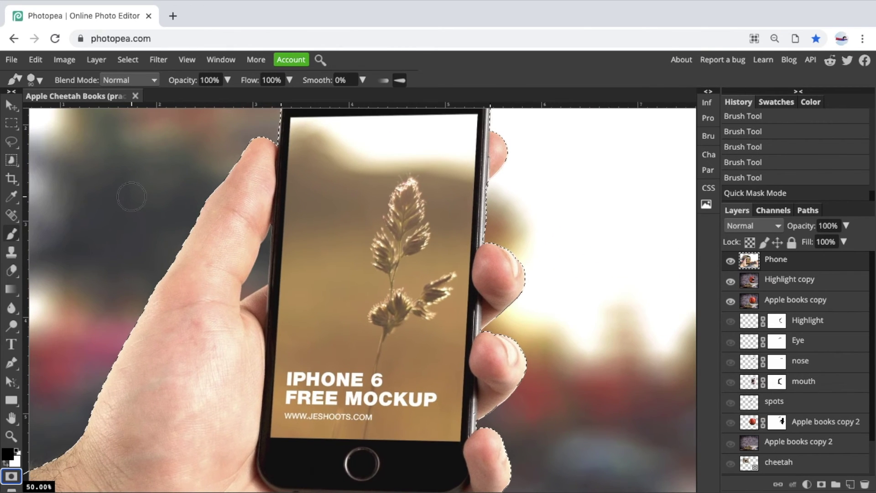
{"action": "right_click", "coordinate": [13, 159]}
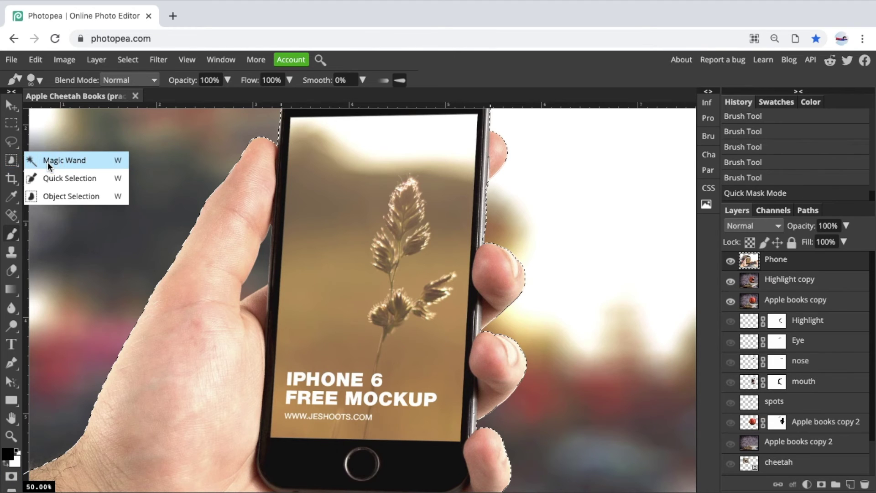
{"action": "left_click", "coordinate": [48, 160]}
{"action": "left_click", "coordinate": [66, 81]}
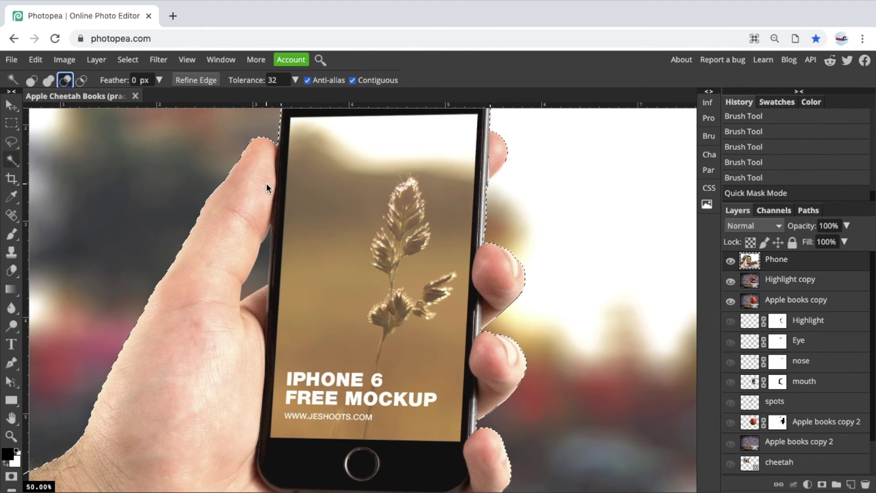
{"action": "left_click", "coordinate": [263, 271]}
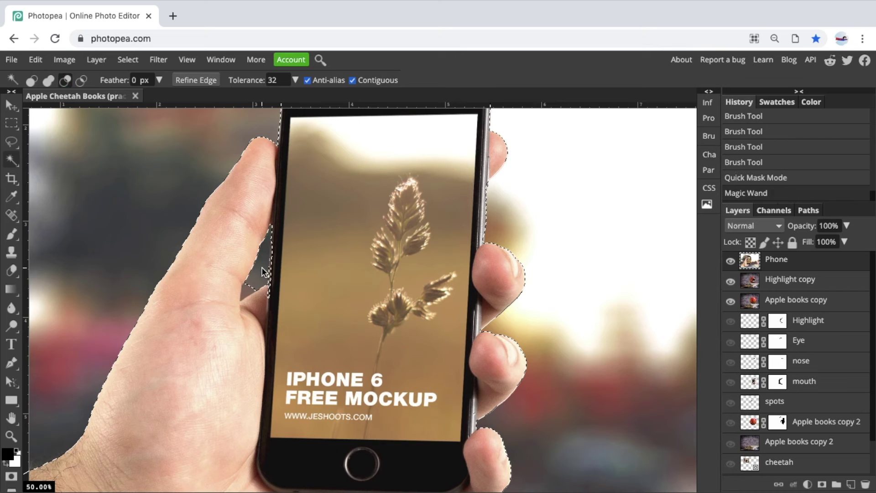
{"action": "left_click", "coordinate": [249, 291]}
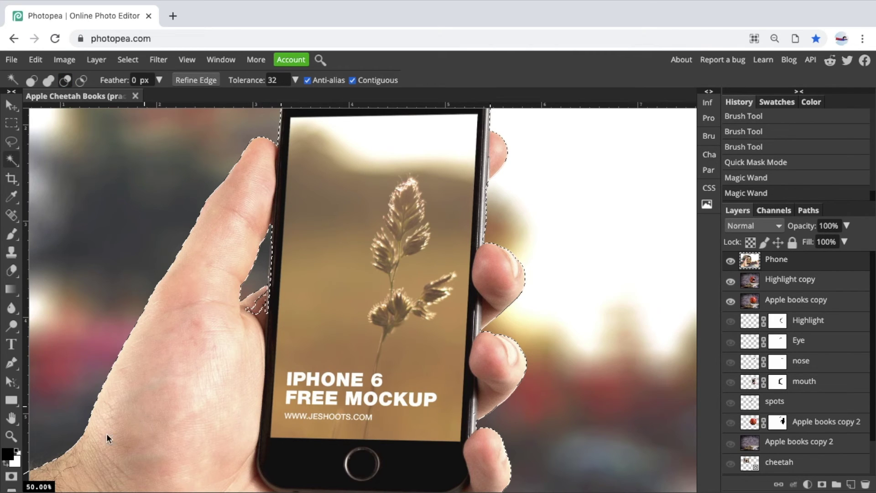
Step: Return to Quick Mask with the Brush and zoom in to 200%
{"action": "left_click", "coordinate": [11, 478]}
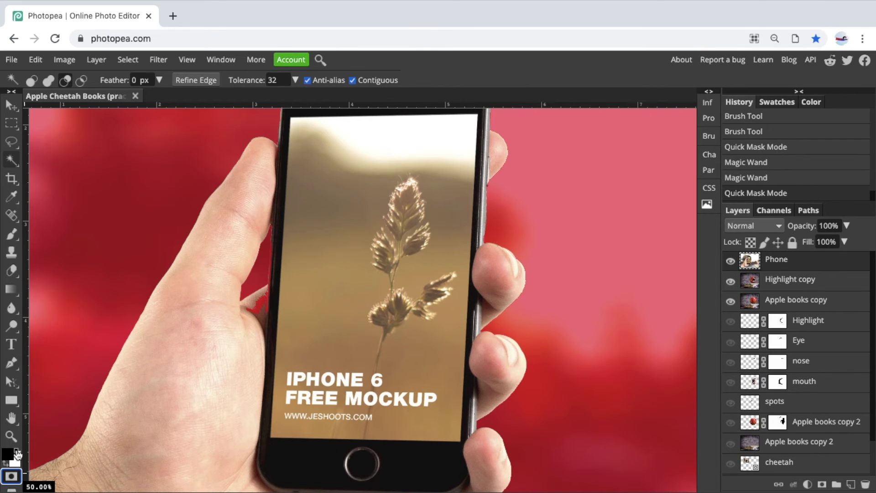
{"action": "left_click", "coordinate": [12, 234]}
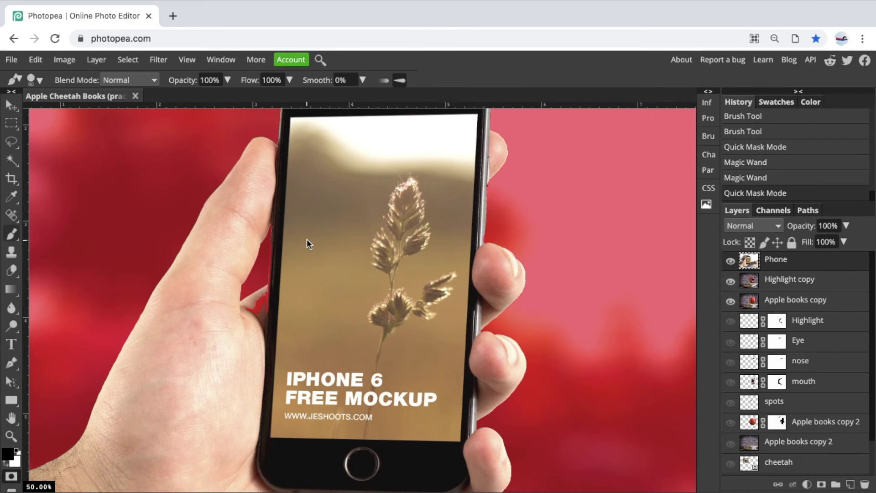
{"action": "key", "text": "ctrl+plus"}
{"action": "key", "text": "ctrl+plus"}
{"action": "key", "text": "ctrl+plus"}
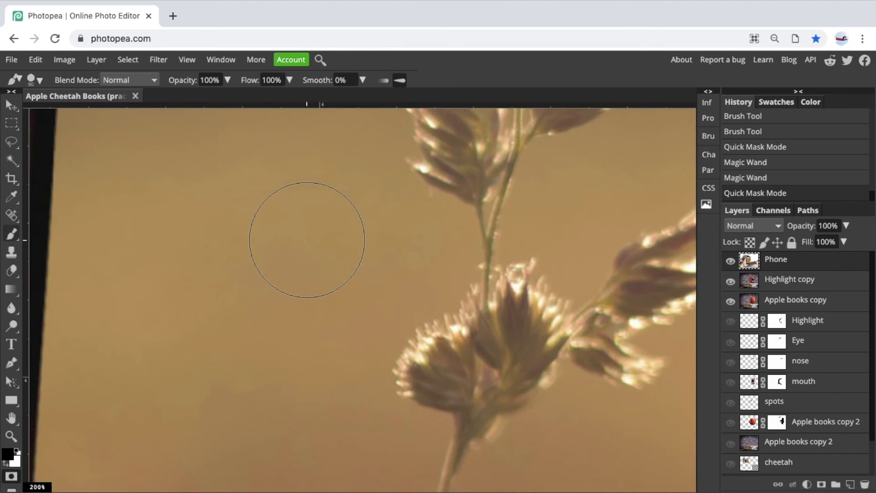
{"action": "scroll", "coordinate": [160, 328], "scroll_direction": "left", "scroll_amount": 5}
Step: Clear the red arc beside the finger and phone edge, then turn the mask back into a selection
{"action": "left_click", "coordinate": [183, 316]}
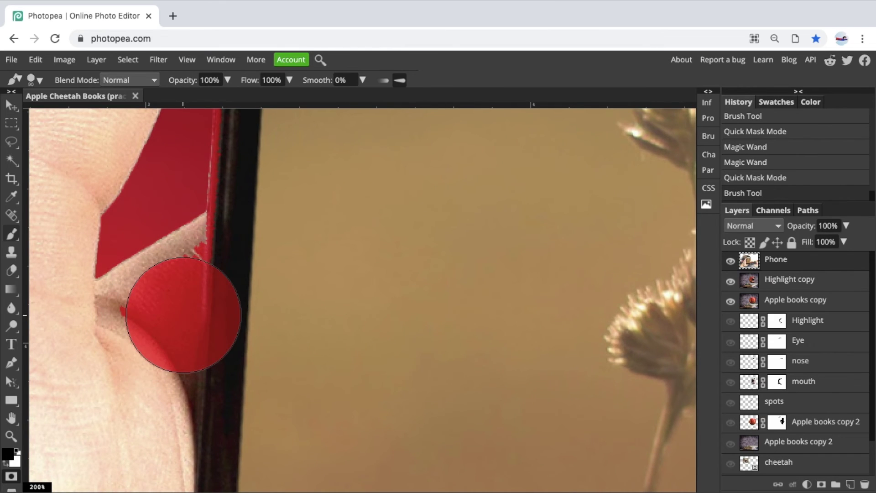
{"action": "mouse_move", "coordinate": [152, 319]}
{"action": "left_mouse_down"}
{"action": "mouse_move", "coordinate": [219, 281]}
{"action": "mouse_move", "coordinate": [233, 259]}
{"action": "mouse_move", "coordinate": [237, 264]}
{"action": "left_mouse_up"}
{"action": "left_click_drag", "start_coordinate": [235, 335], "coordinate": [215, 362]}
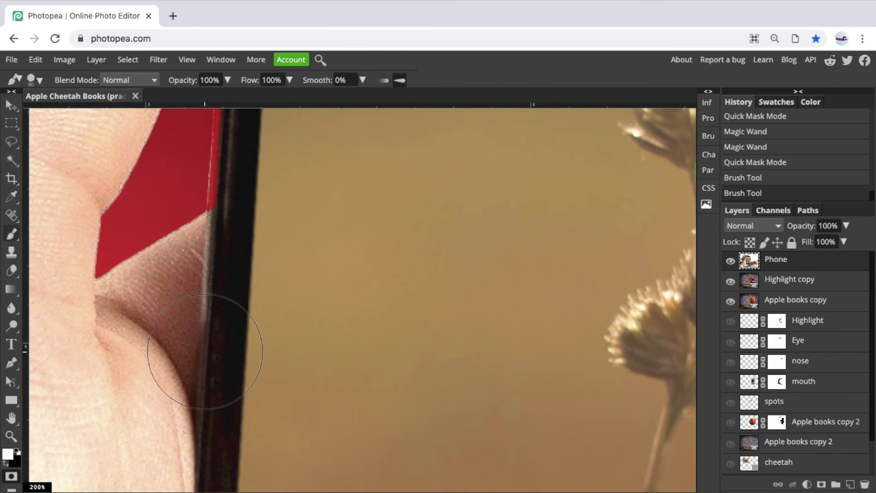
{"action": "left_click_drag", "start_coordinate": [157, 391], "coordinate": [156, 382]}
{"action": "key", "text": "ctrl+minus"}
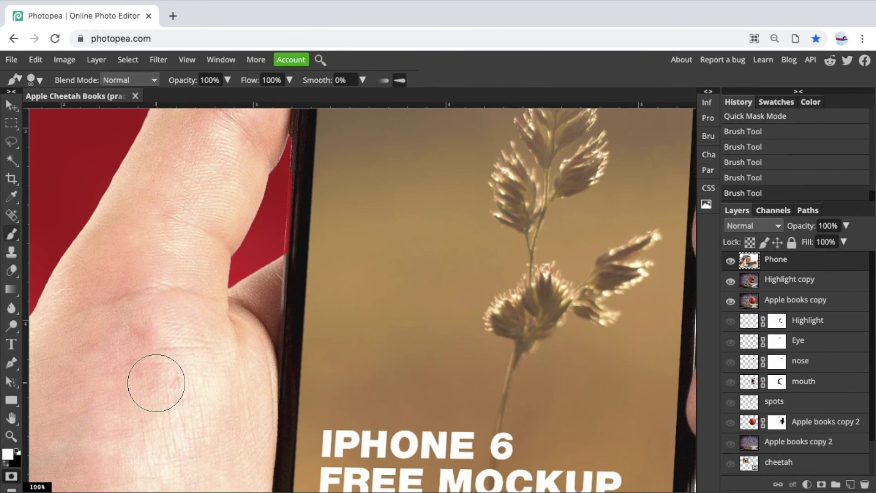
{"action": "scroll", "coordinate": [241, 359], "scroll_direction": "up", "scroll_amount": 5}
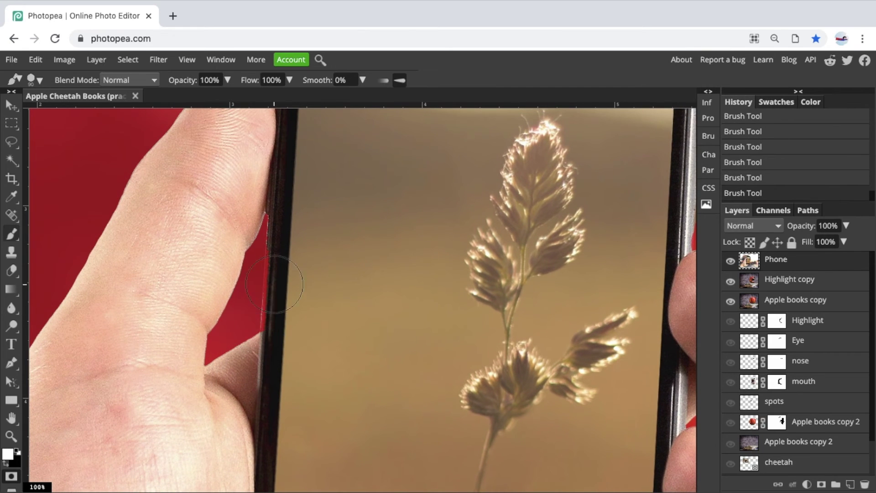
{"action": "scroll", "coordinate": [296, 219], "scroll_direction": "up", "scroll_amount": 1}
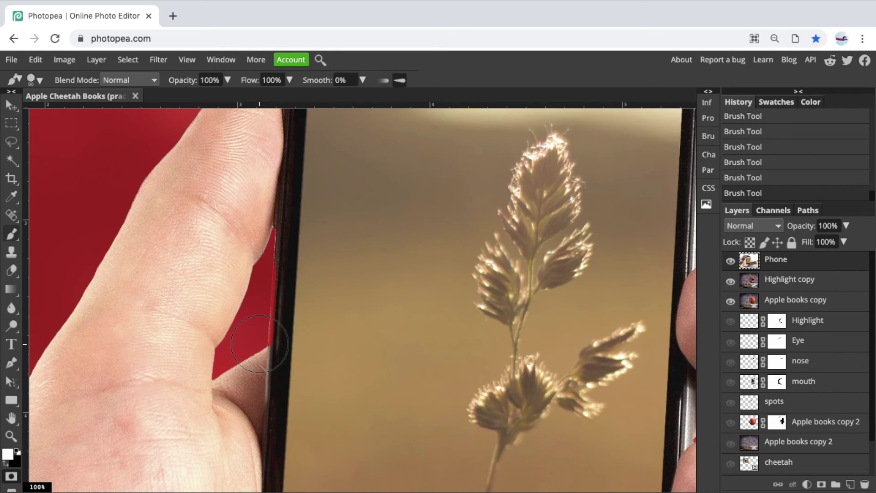
{"action": "left_click", "coordinate": [11, 477]}
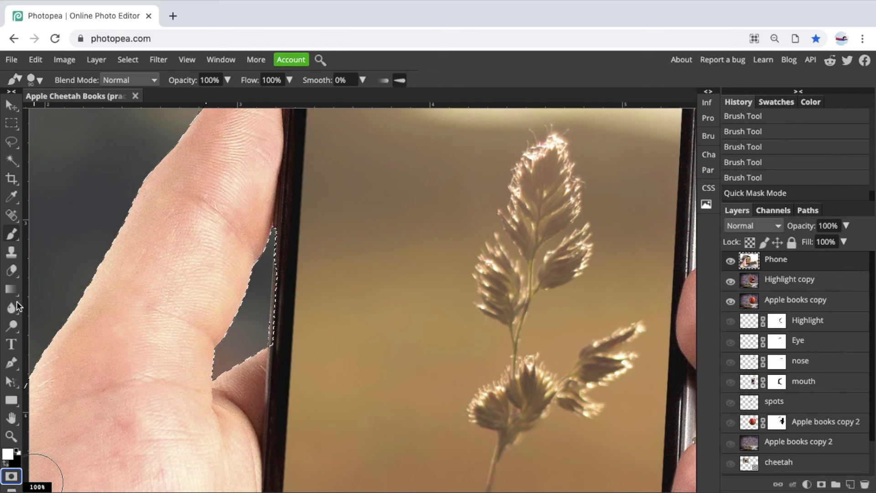
Step: Add the phone edge beside the thumb to the selection with a Polygonal Lasso outline
{"action": "left_click", "coordinate": [15, 145]}
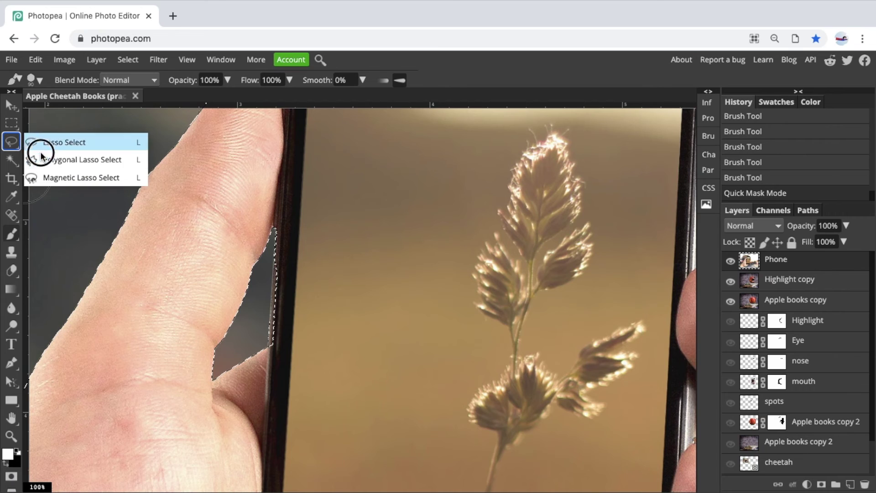
{"action": "left_click", "coordinate": [66, 159]}
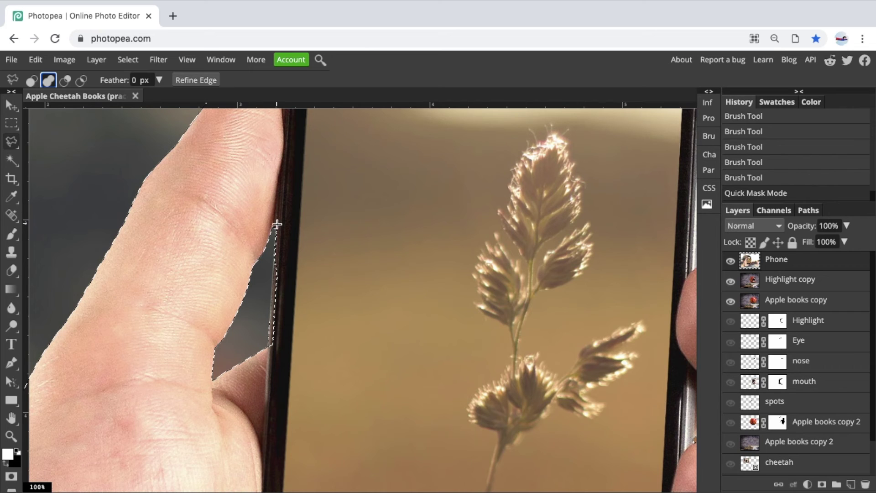
{"action": "left_click", "coordinate": [266, 368]}
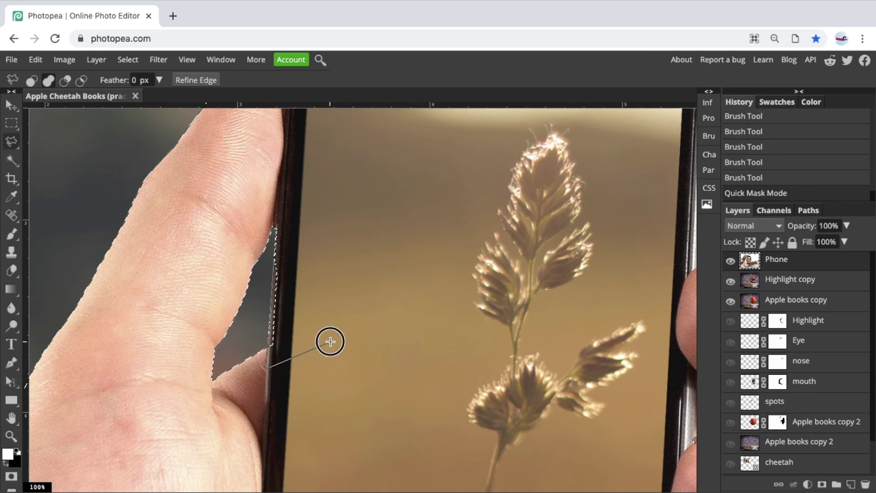
{"action": "left_click", "coordinate": [331, 341]}
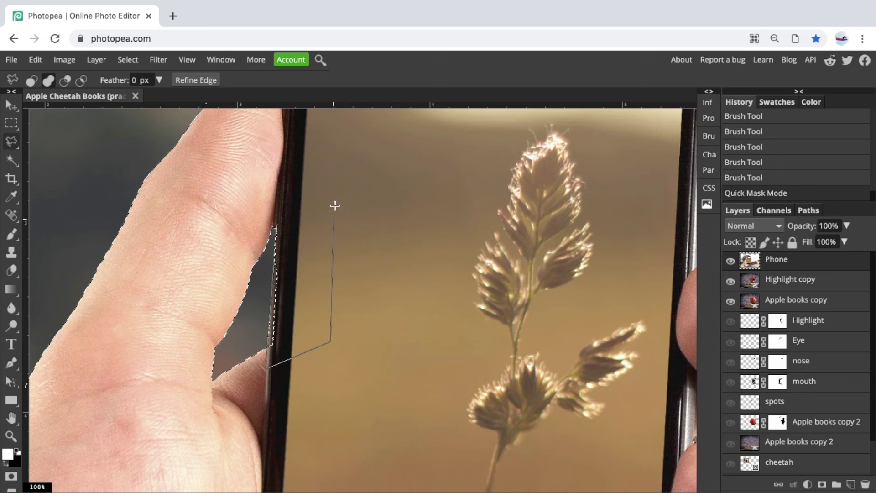
{"action": "double_click", "coordinate": [273, 207]}
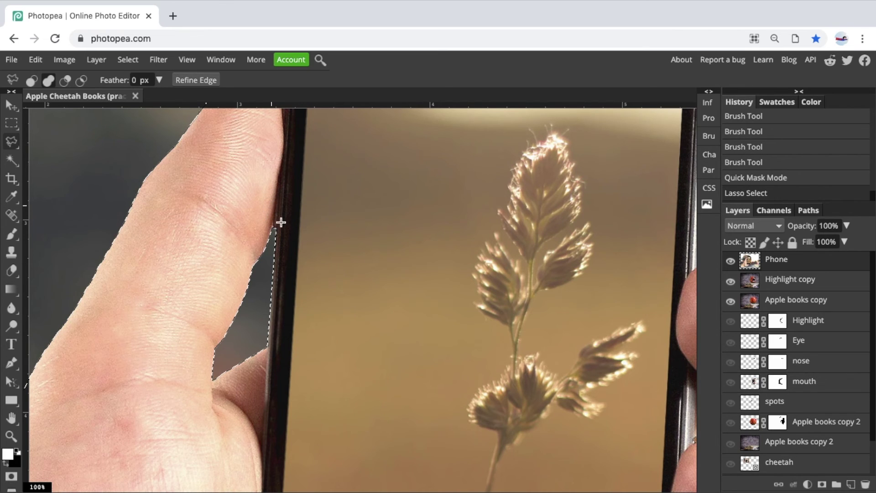
{"action": "key", "text": "ctrl+minus"}
{"action": "key", "text": "ctrl+minus"}
{"action": "key", "text": "ctrl+minus"}
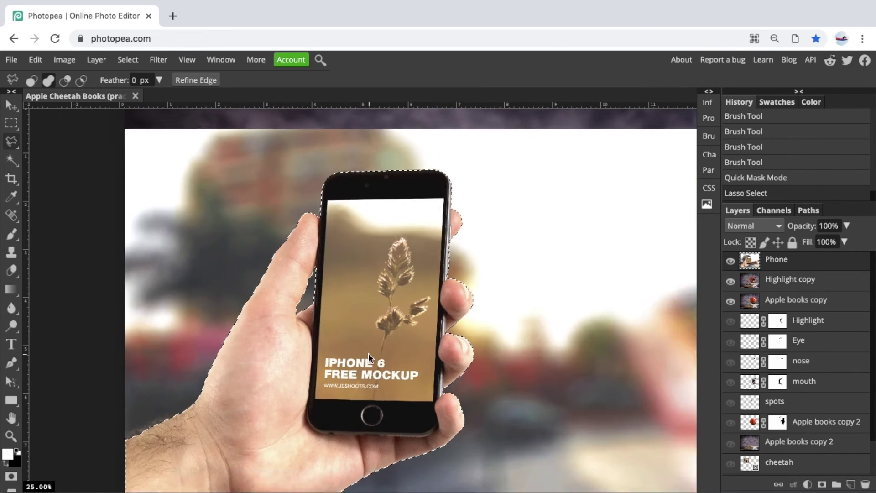
{"action": "key", "text": "ctrl+minus"}
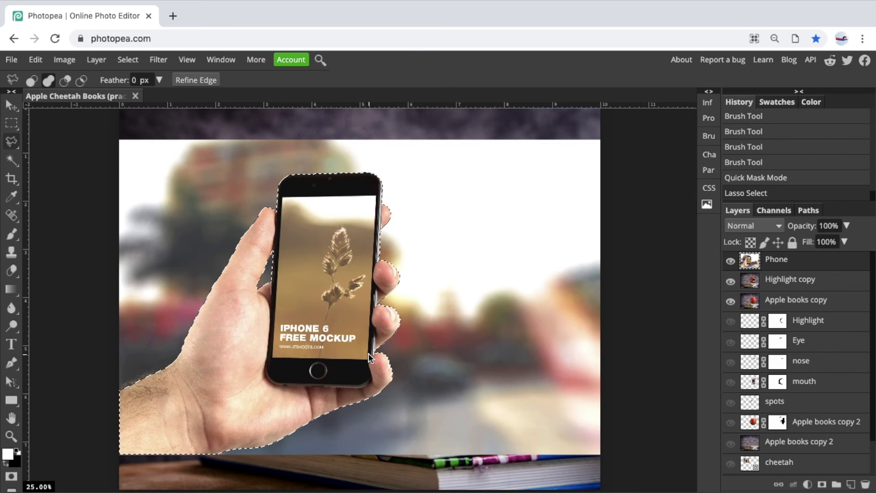
Step: Set the lasso feather amount to 2 px
{"action": "left_click", "coordinate": [133, 80]}
{"action": "type", "text": "2"}
{"action": "key", "text": "Return"}
{"action": "left_click", "coordinate": [34, 64]}
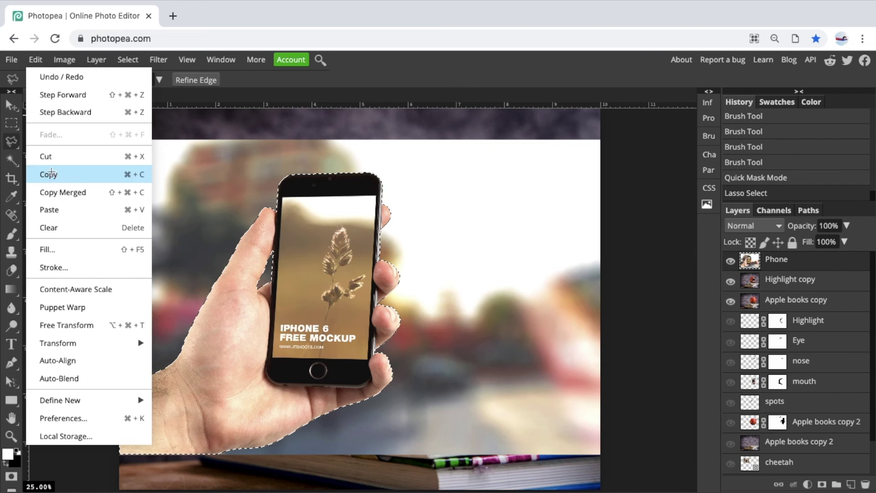
Step: Copy the selected hand and phone and paste them as a new Layer 1
{"action": "left_click", "coordinate": [51, 173]}
{"action": "left_click", "coordinate": [32, 59]}
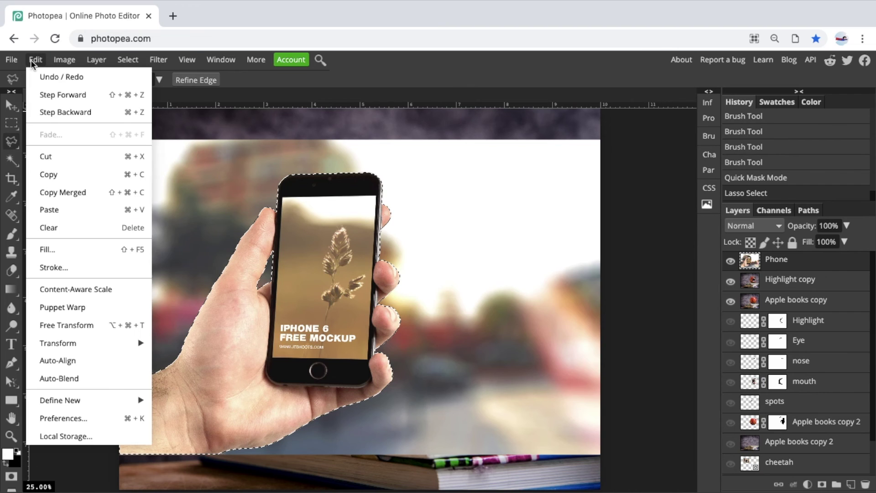
{"action": "left_click", "coordinate": [59, 209]}
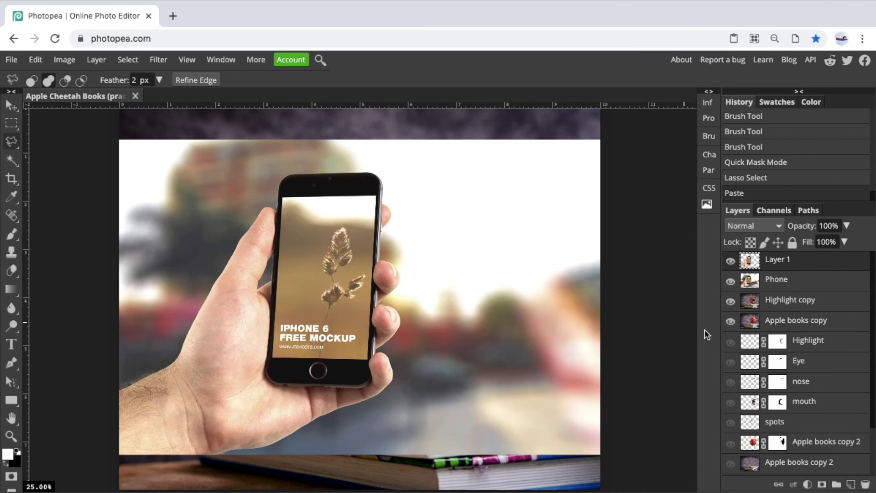
Step: Hide the original Phone layer and move the hand-and-phone cutout lower in the image
{"action": "left_click", "coordinate": [730, 281]}
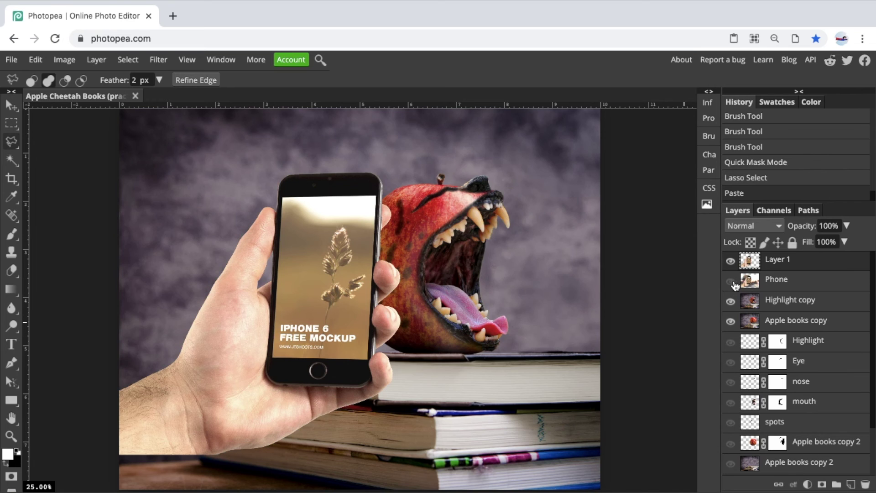
{"action": "key", "text": "v"}
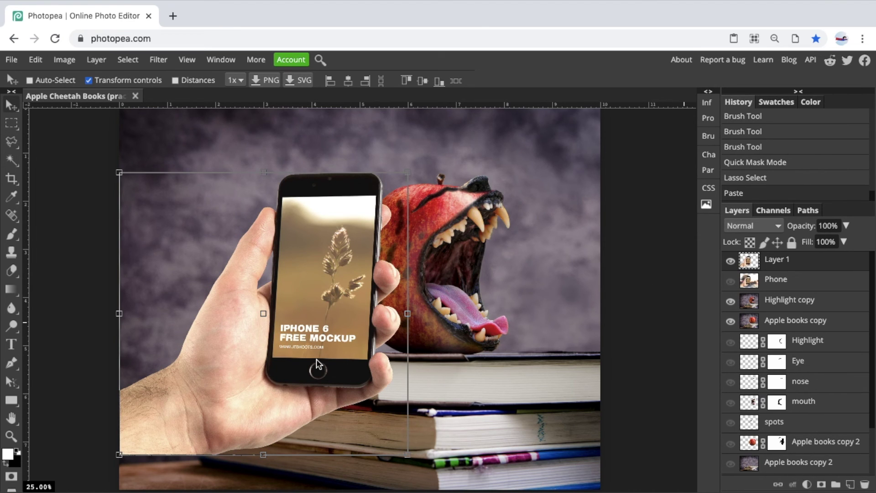
{"action": "mouse_move", "coordinate": [319, 342]}
{"action": "left_mouse_down"}
{"action": "mouse_move", "coordinate": [332, 369]}
{"action": "mouse_move", "coordinate": [389, 338]}
{"action": "mouse_move", "coordinate": [348, 378]}
{"action": "mouse_move", "coordinate": [280, 376]}
{"action": "mouse_move", "coordinate": [279, 389]}
{"action": "left_mouse_up"}
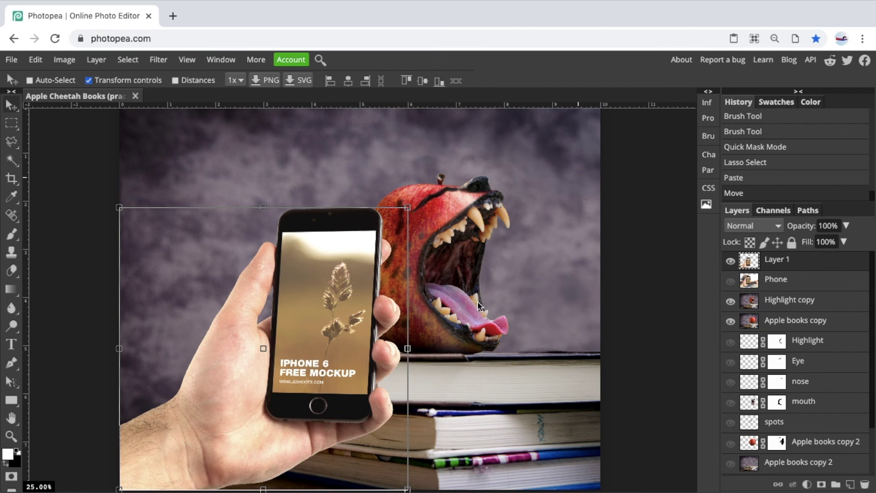
{"action": "left_click", "coordinate": [11, 124]}
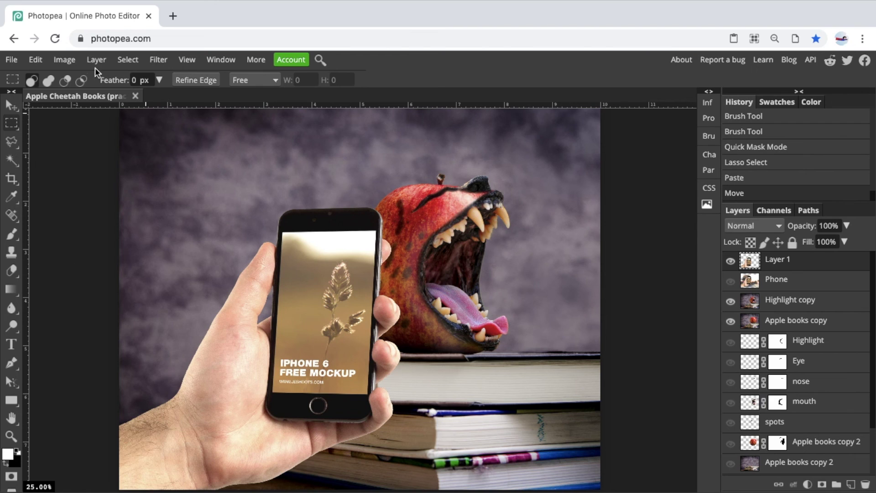
Step: Apply Levels to the cutout with black point 18, midtones 0.76 and white point 255
{"action": "left_click", "coordinate": [72, 62]}
{"action": "mouse_move", "coordinate": [77, 77]}
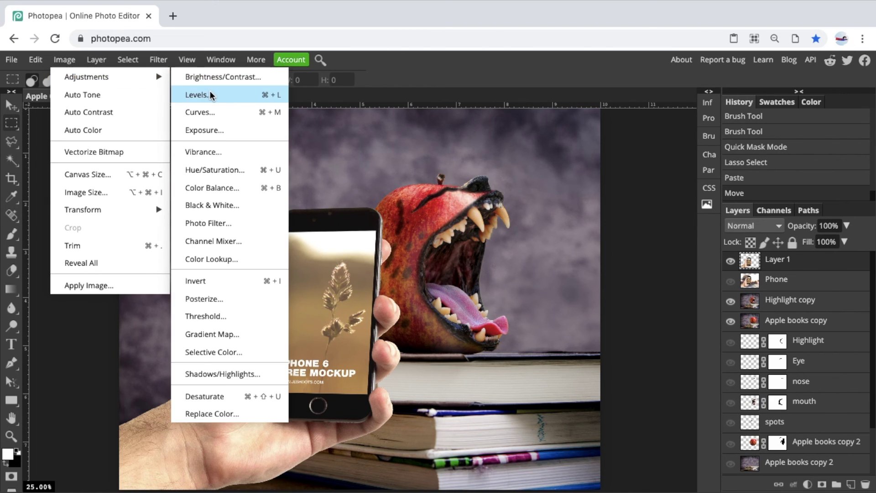
{"action": "left_click", "coordinate": [210, 91]}
{"action": "left_click_drag", "start_coordinate": [202, 145], "coordinate": [668, 174]}
{"action": "mouse_move", "coordinate": [630, 277]}
{"action": "left_mouse_down"}
{"action": "mouse_move", "coordinate": [607, 280]}
{"action": "mouse_move", "coordinate": [642, 279]}
{"action": "left_mouse_up"}
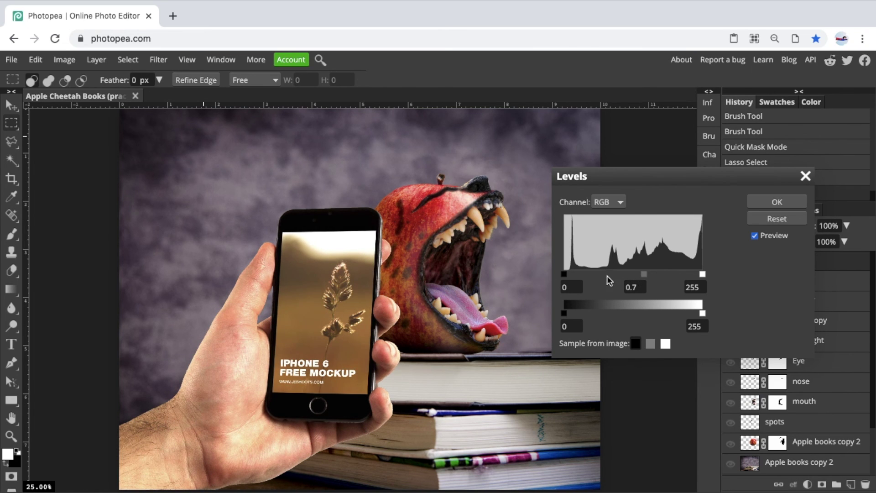
{"action": "left_click_drag", "start_coordinate": [702, 273], "coordinate": [722, 274]}
{"action": "left_click_drag", "start_coordinate": [641, 277], "coordinate": [648, 279]}
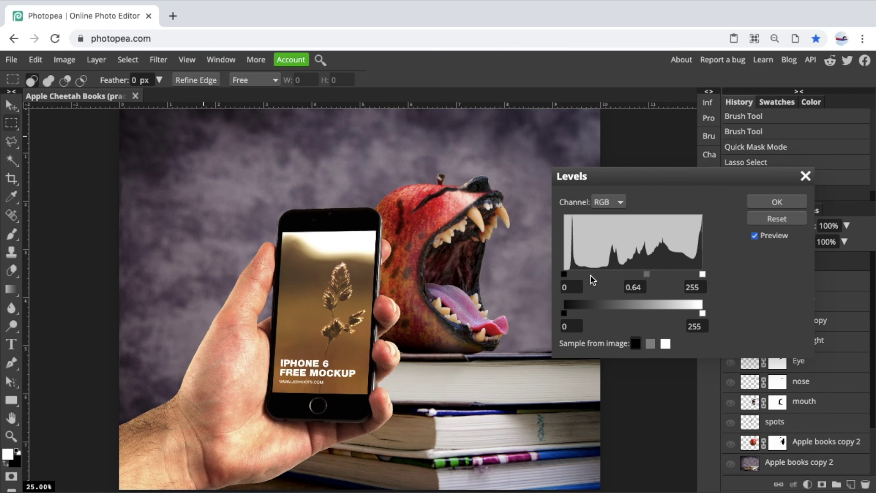
{"action": "left_click_drag", "start_coordinate": [565, 273], "coordinate": [575, 275]}
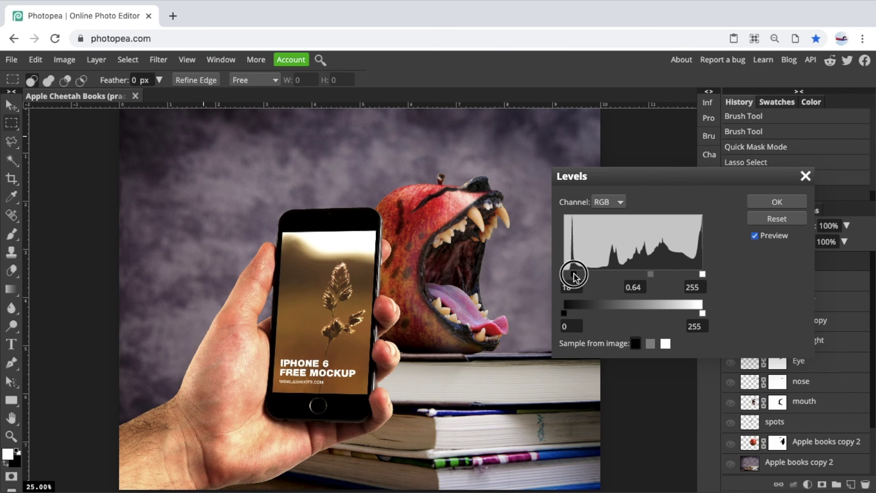
{"action": "mouse_move", "coordinate": [650, 275]}
{"action": "left_mouse_down"}
{"action": "mouse_move", "coordinate": [636, 277]}
{"action": "mouse_move", "coordinate": [647, 279]}
{"action": "left_mouse_up"}
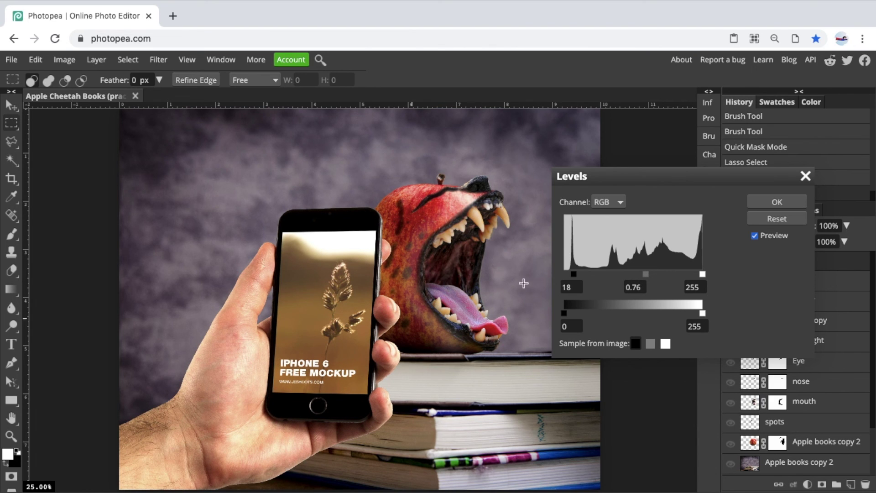
{"action": "left_click", "coordinate": [777, 203]}
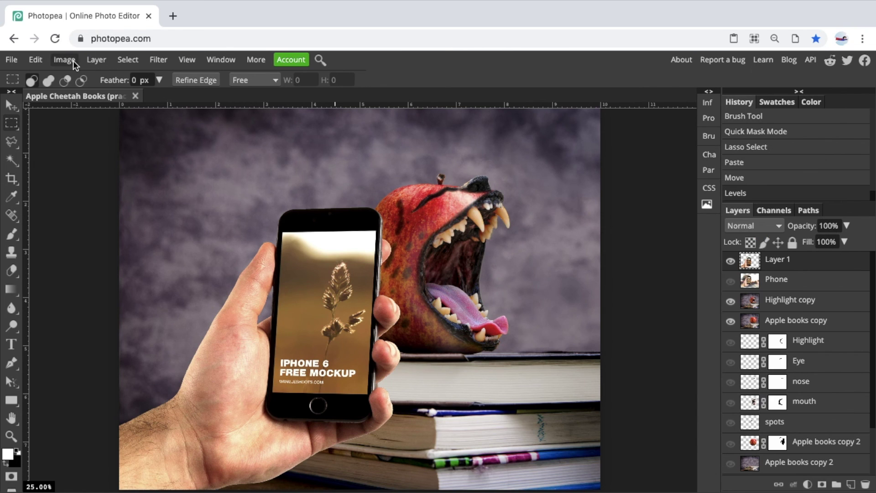
{"action": "left_click", "coordinate": [72, 60]}
Step: Apply Brightness/Contrast to the hand-and-phone cutout with brightness -8 and contrast -17
{"action": "mouse_move", "coordinate": [75, 73]}
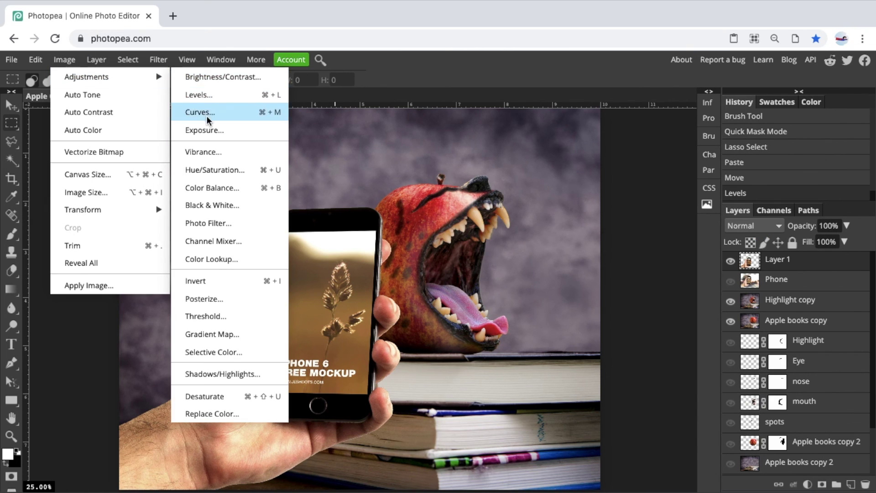
{"action": "left_click", "coordinate": [211, 78]}
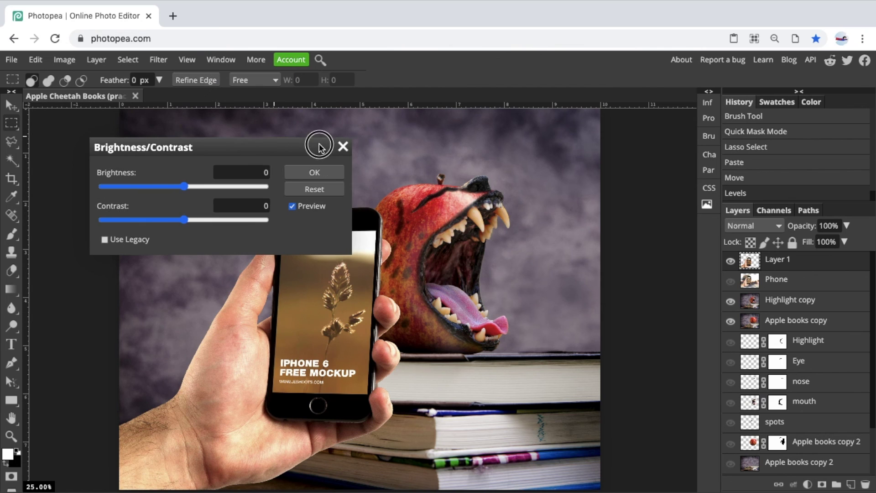
{"action": "left_click_drag", "start_coordinate": [317, 147], "coordinate": [660, 151]}
{"action": "mouse_move", "coordinate": [570, 192]}
{"action": "left_mouse_down"}
{"action": "mouse_move", "coordinate": [553, 192]}
{"action": "mouse_move", "coordinate": [566, 192]}
{"action": "left_mouse_up"}
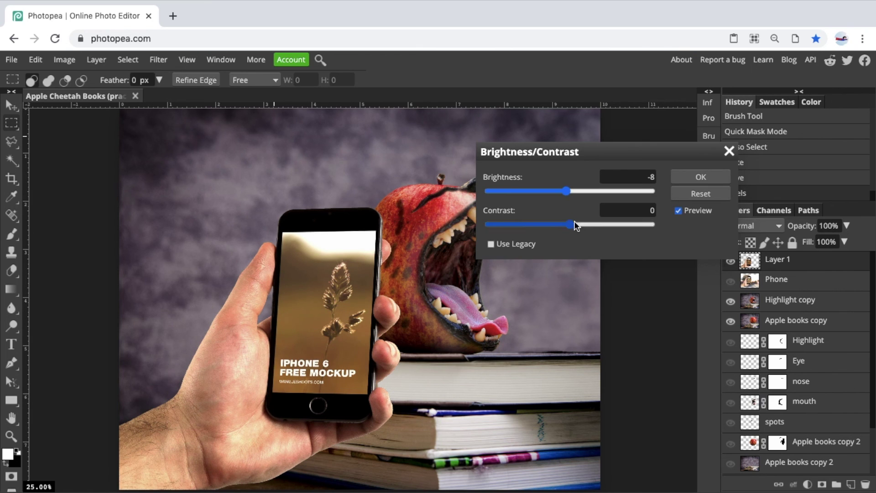
{"action": "mouse_move", "coordinate": [571, 225]}
{"action": "left_mouse_down"}
{"action": "mouse_move", "coordinate": [543, 228]}
{"action": "mouse_move", "coordinate": [558, 229]}
{"action": "left_mouse_up"}
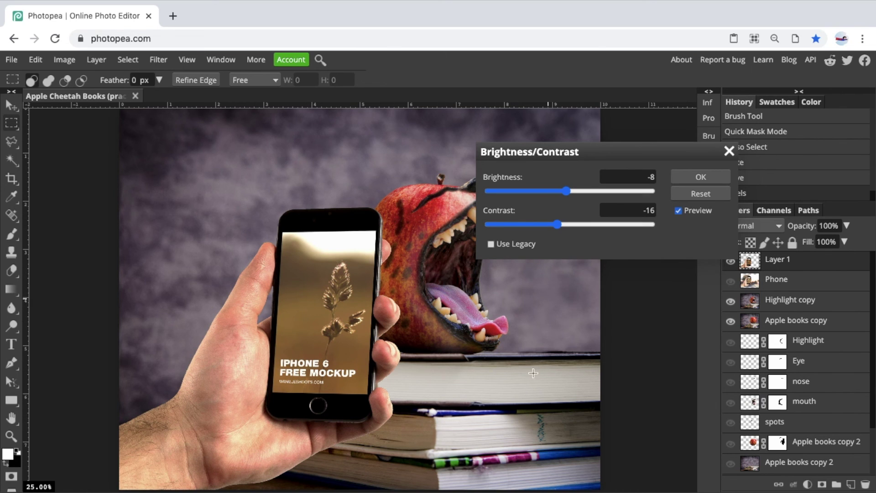
{"action": "left_click", "coordinate": [557, 224]}
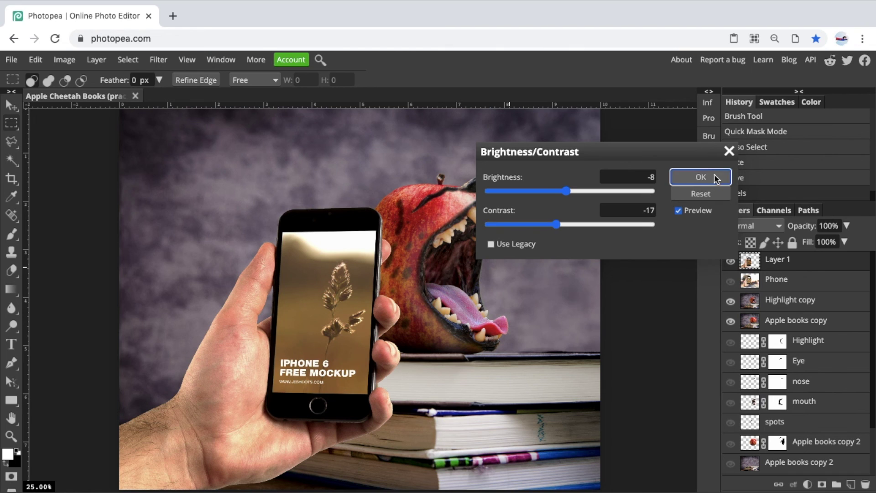
{"action": "left_click", "coordinate": [700, 177]}
Step: Save the apple-cheetah composite with the hand-and-phone cutout, confirming the changes
{"action": "left_click", "coordinate": [12, 60]}
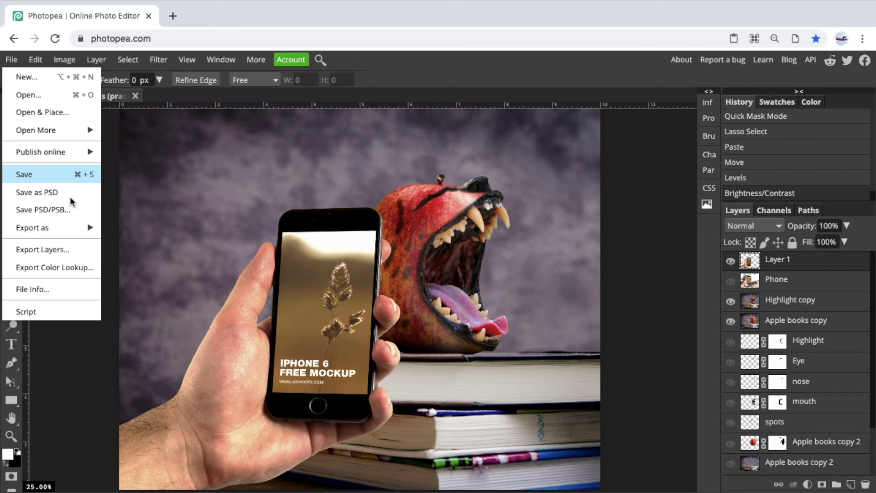
{"action": "left_click", "coordinate": [24, 177]}
{"action": "left_click", "coordinate": [548, 123]}
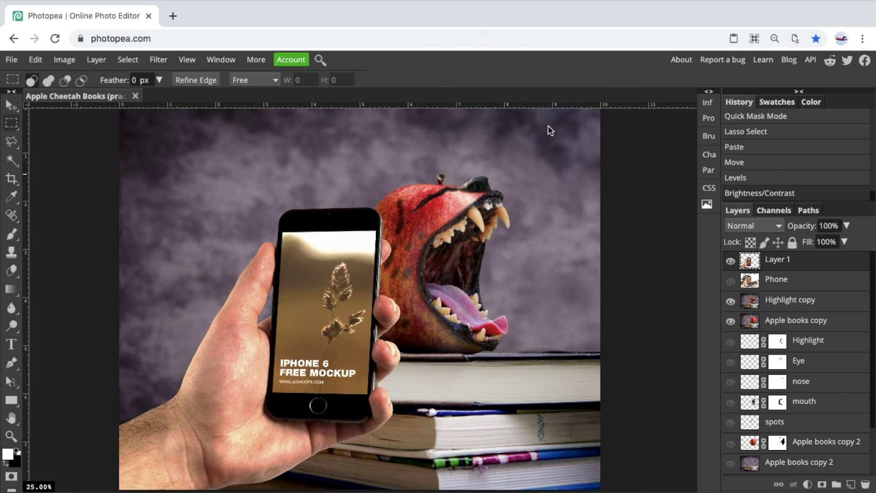